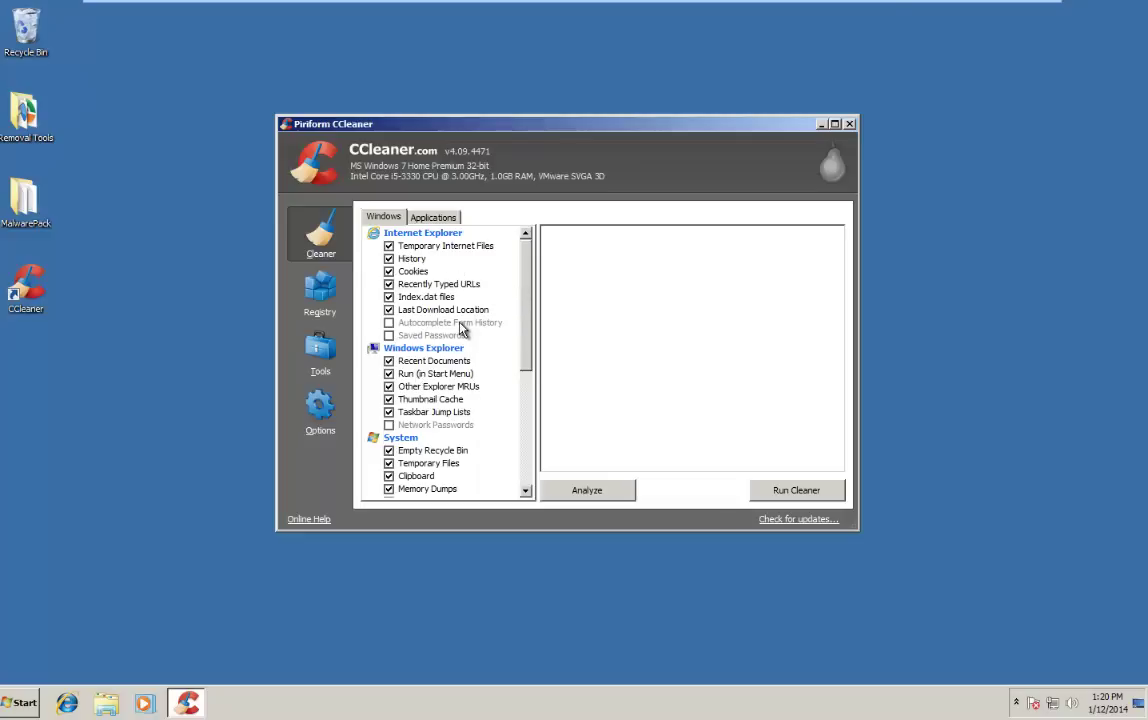
- Browse and scroll through the Windows cleaning checklist in CCleaner
{"action": "right_click", "coordinate": [524, 282]}
{"action": "left_click", "coordinate": [528, 262]}
{"action": "left_click_drag", "start_coordinate": [520, 285], "coordinate": [500, 320]}
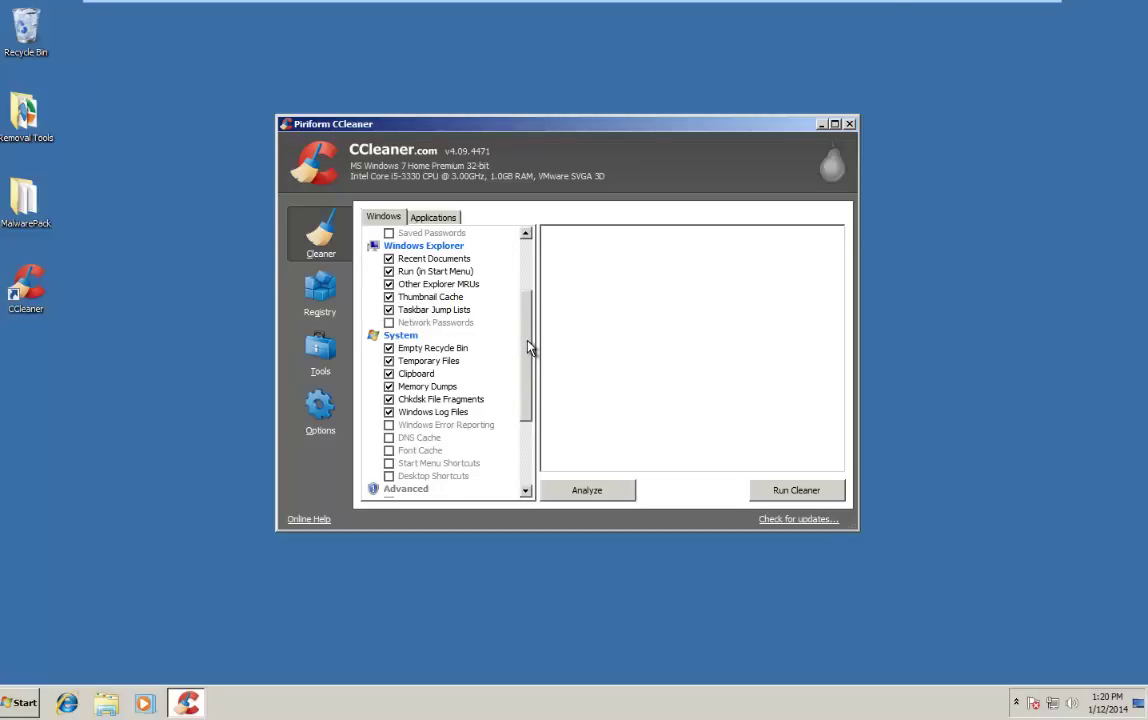
{"action": "scroll", "coordinate": [530, 348], "scroll_direction": "down", "scroll_amount": 3}
{"action": "scroll", "coordinate": [525, 384], "scroll_direction": "up", "scroll_amount": 1}
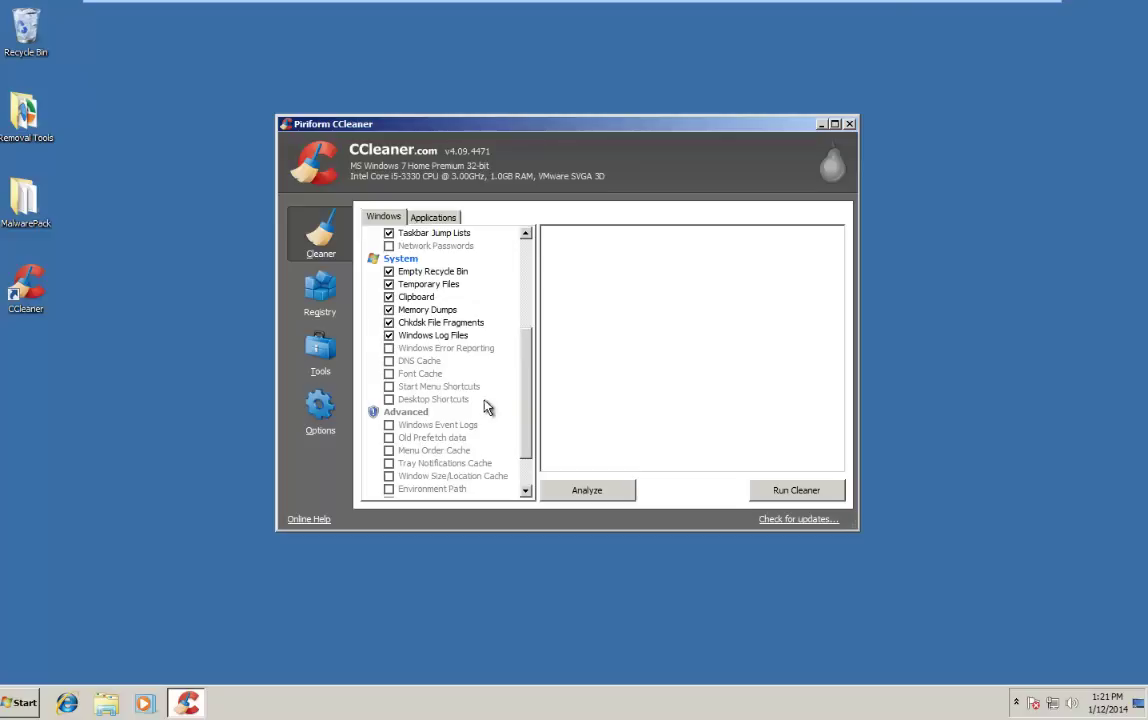
{"action": "left_click_drag", "start_coordinate": [527, 392], "coordinate": [428, 259]}
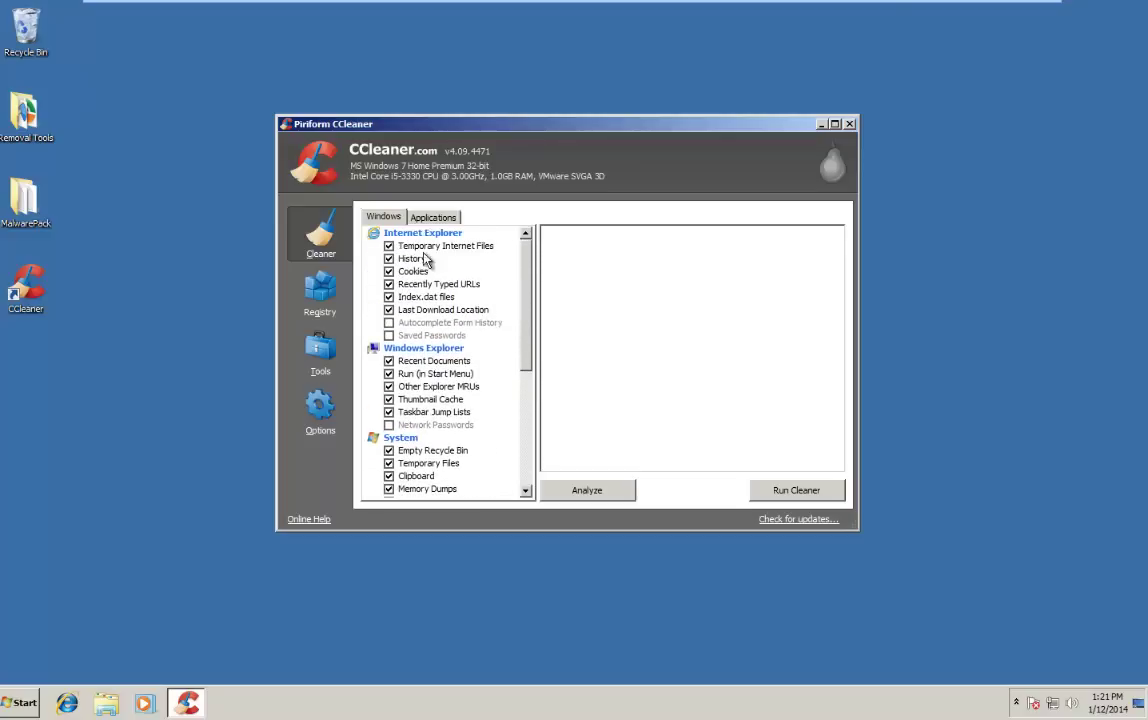
- Tick Saved Passwords, then untick it again after the warning appears
{"action": "left_click", "coordinate": [389, 336]}
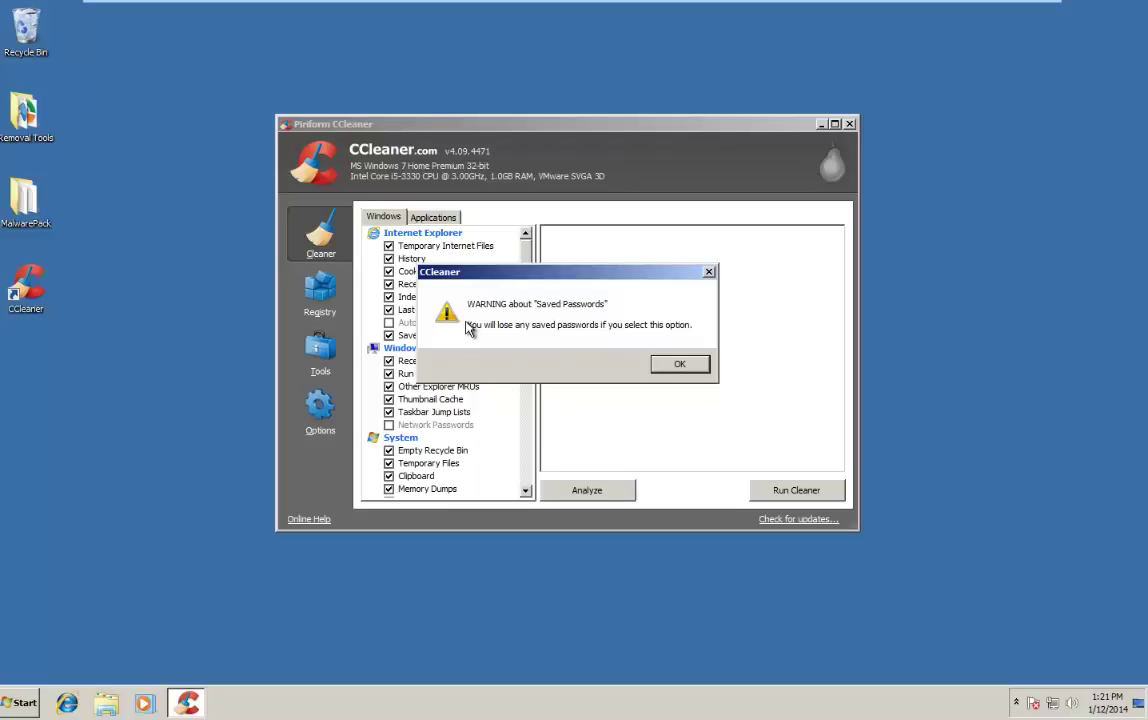
{"action": "left_click_drag", "start_coordinate": [445, 271], "coordinate": [532, 259]}
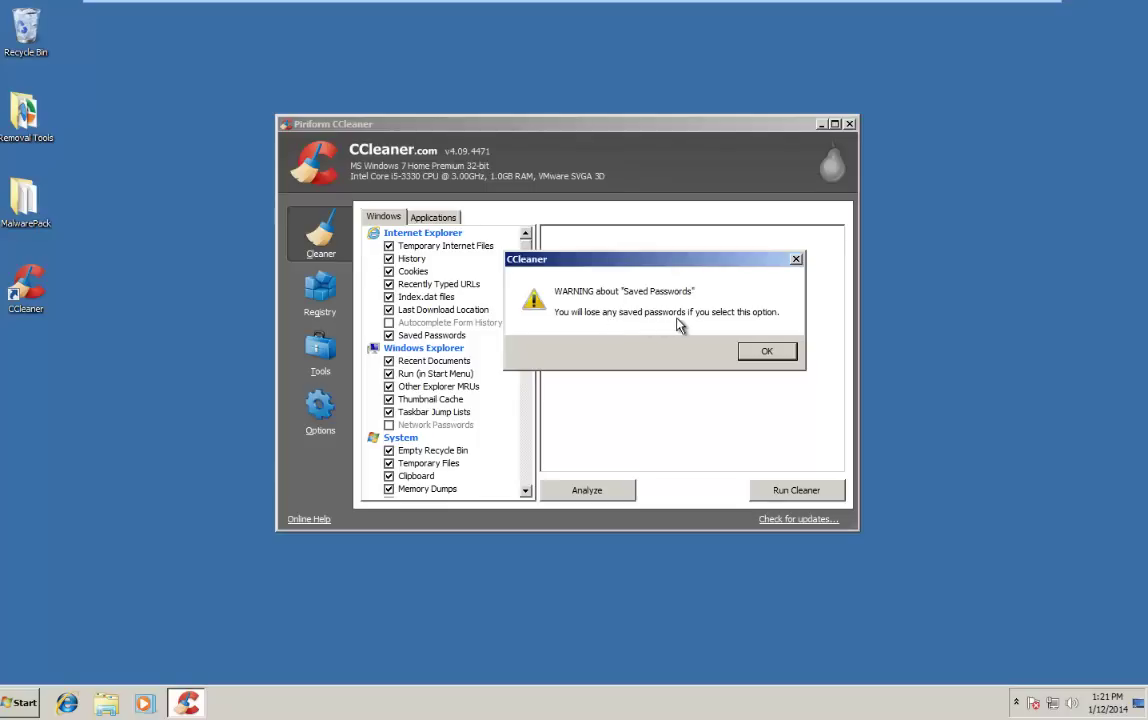
{"action": "left_click", "coordinate": [766, 351]}
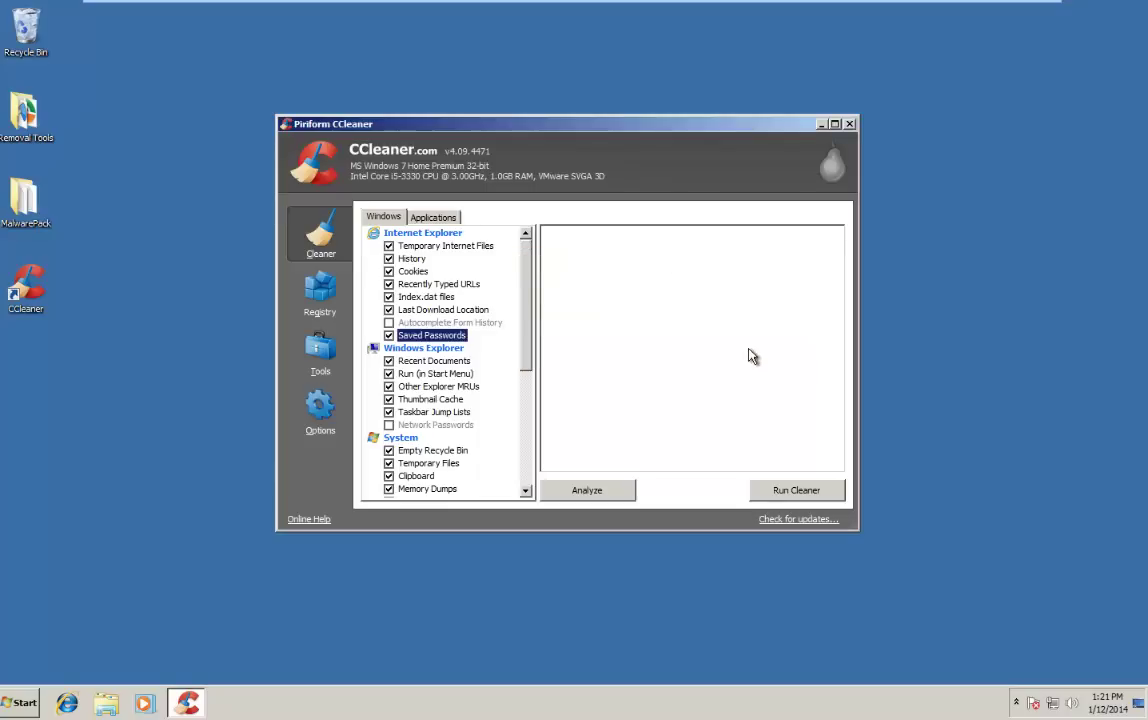
{"action": "double_click", "coordinate": [389, 335]}
{"action": "key", "text": "Return"}
{"action": "scroll", "coordinate": [322, 318], "scroll_direction": "down", "scroll_amount": 1}
{"action": "scroll", "coordinate": [322, 318], "scroll_direction": "up", "scroll_amount": 1}
- Show the Applications cleaning list and tick MS Search
{"action": "left_click", "coordinate": [413, 224]}
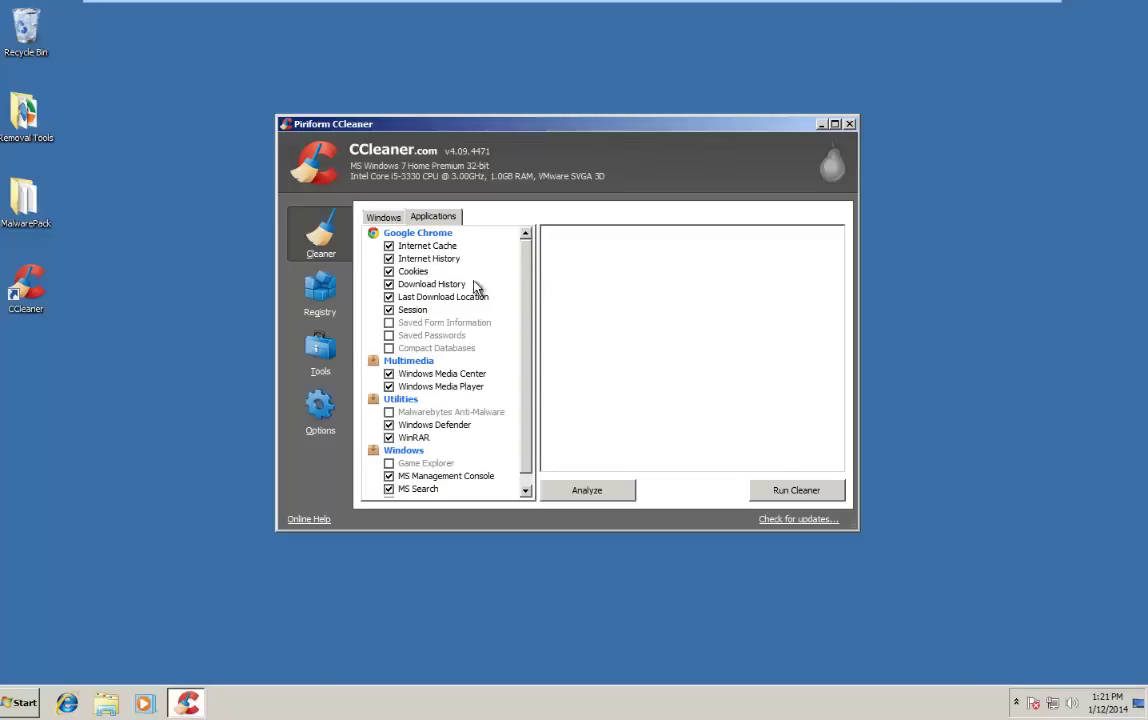
{"action": "scroll", "coordinate": [521, 300], "scroll_direction": "down", "scroll_amount": 1}
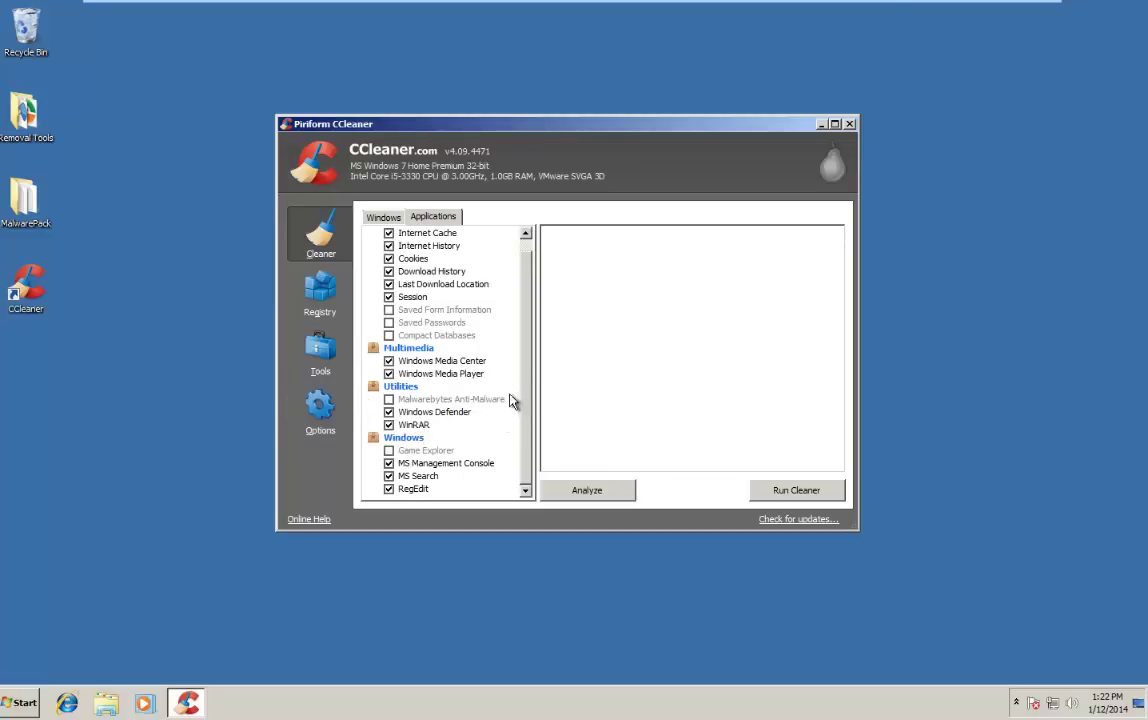
{"action": "left_click", "coordinate": [389, 476]}
- Analyse to find 66.0 MB, review the Internet Explorer result rows, then run the cleaner
{"action": "left_click", "coordinate": [591, 491]}
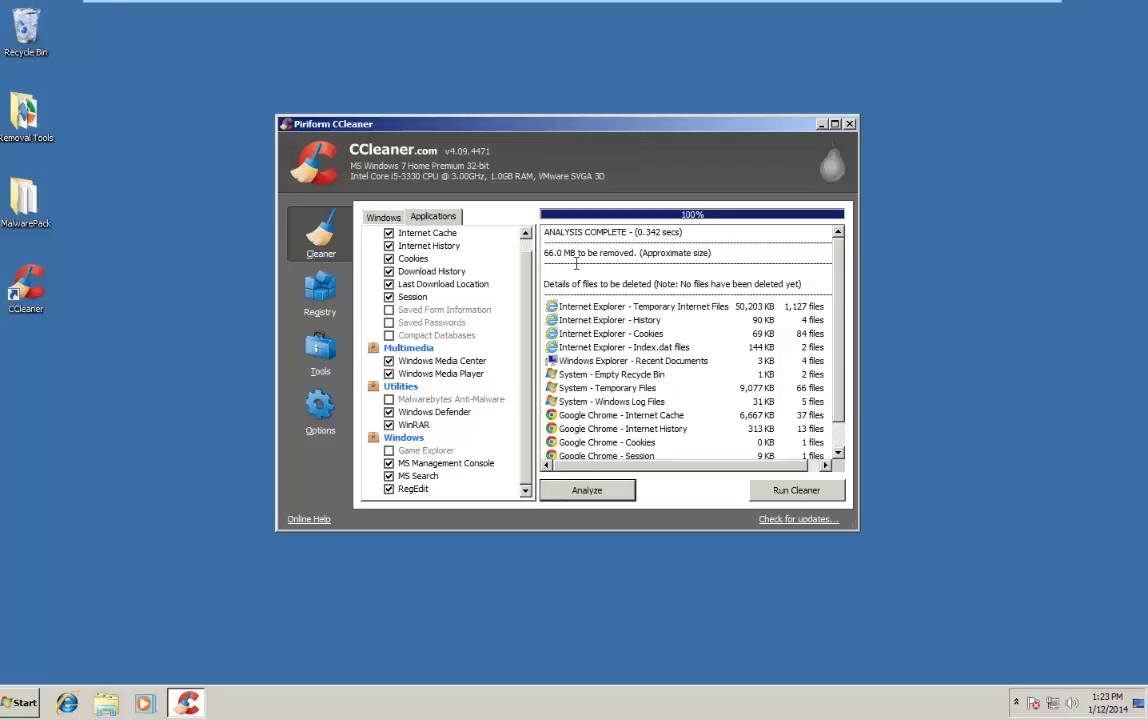
{"action": "left_click", "coordinate": [595, 334]}
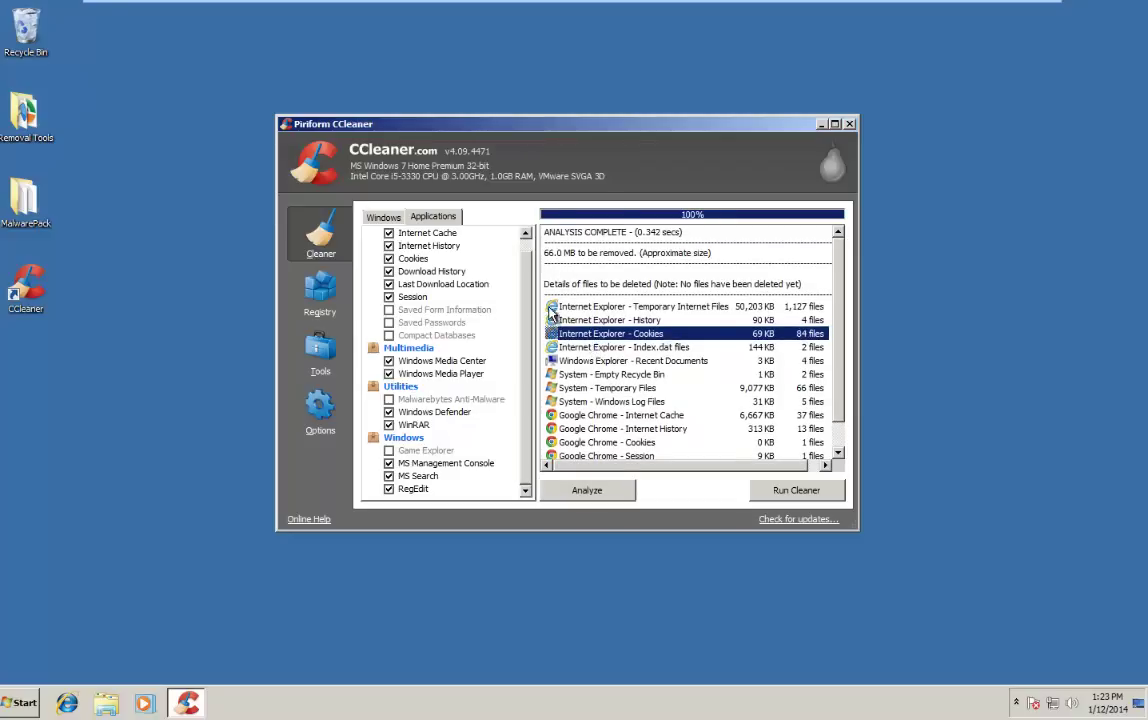
{"action": "left_click", "coordinate": [604, 310]}
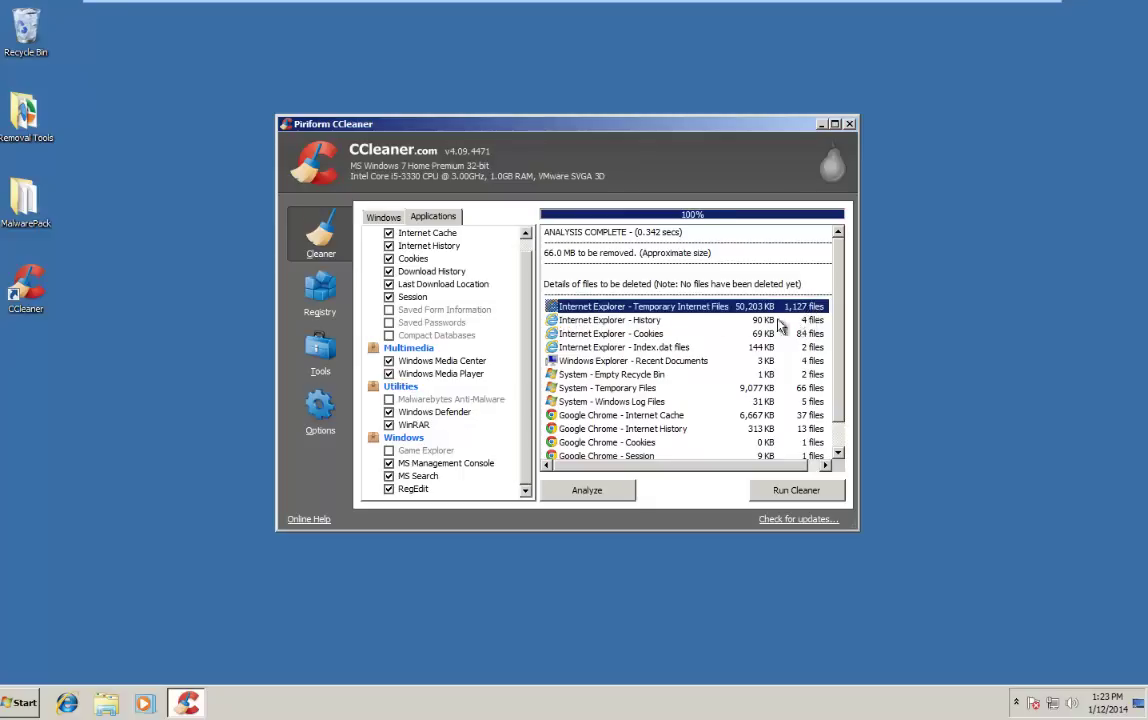
{"action": "left_click", "coordinate": [605, 349]}
{"action": "scroll", "coordinate": [603, 356], "scroll_direction": "down", "scroll_amount": 2}
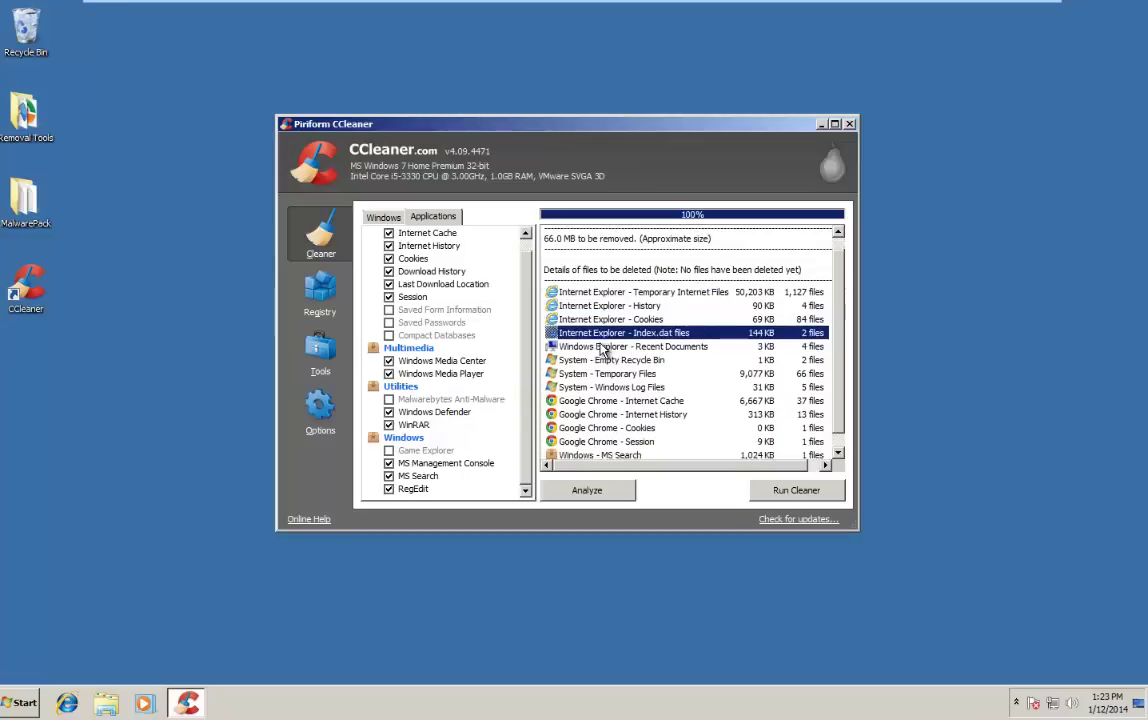
{"action": "scroll", "coordinate": [597, 358], "scroll_direction": "up", "scroll_amount": 2}
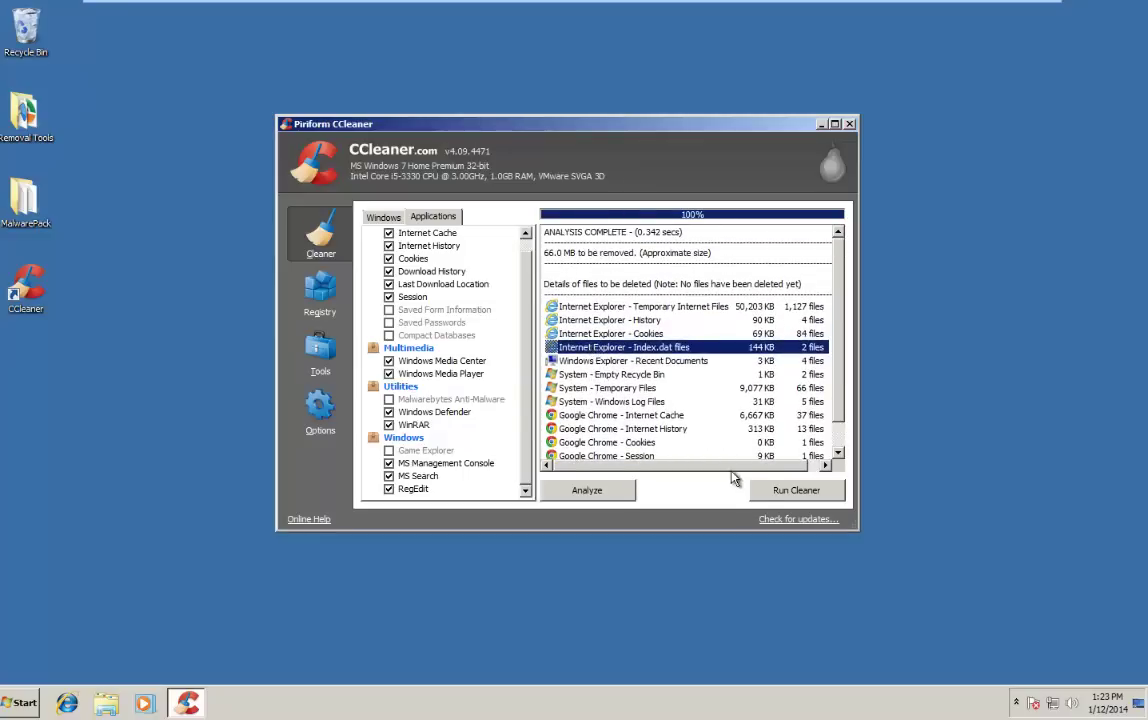
{"action": "left_click", "coordinate": [772, 488]}
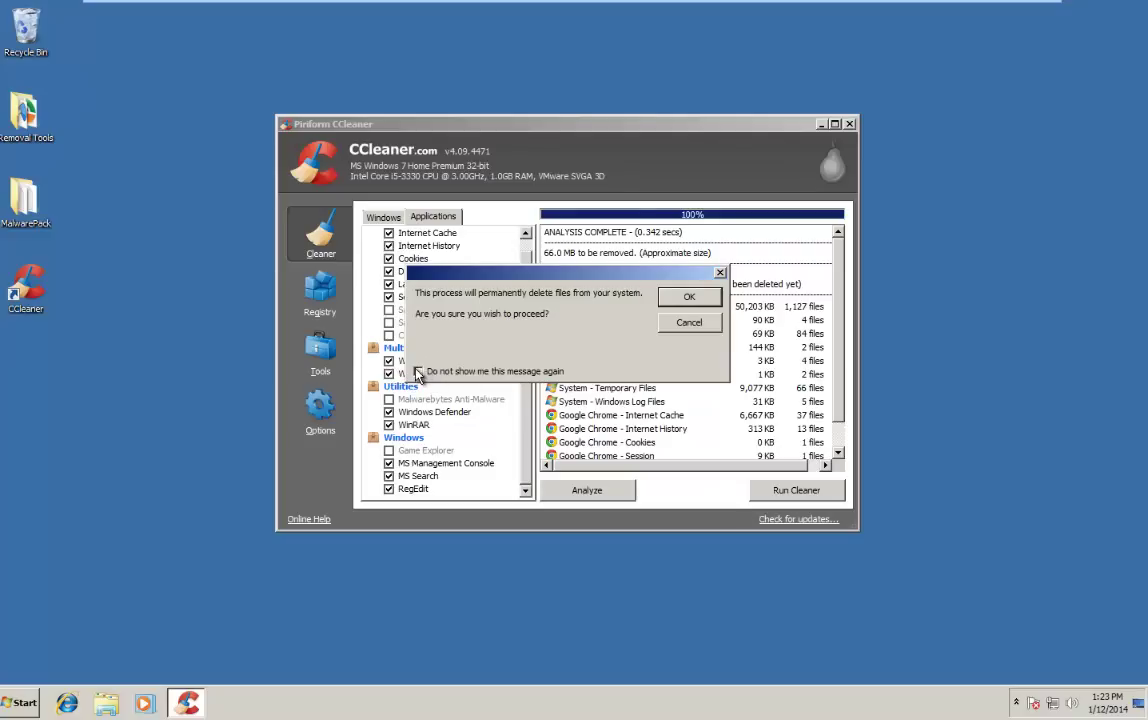
- Confirm permanent deletion so cleaning removes 69.1 MB
{"action": "left_click", "coordinate": [680, 299]}
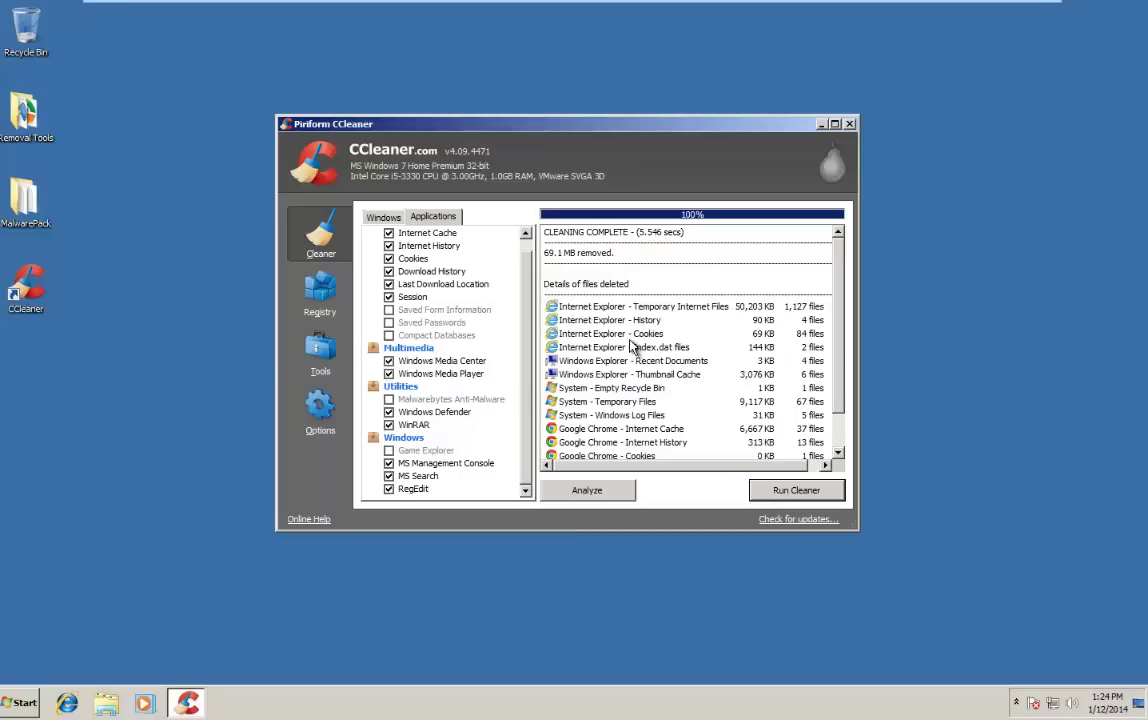
- Scan the registry for issues and browse results such as missing shared DLLs
{"action": "left_click", "coordinate": [324, 313]}
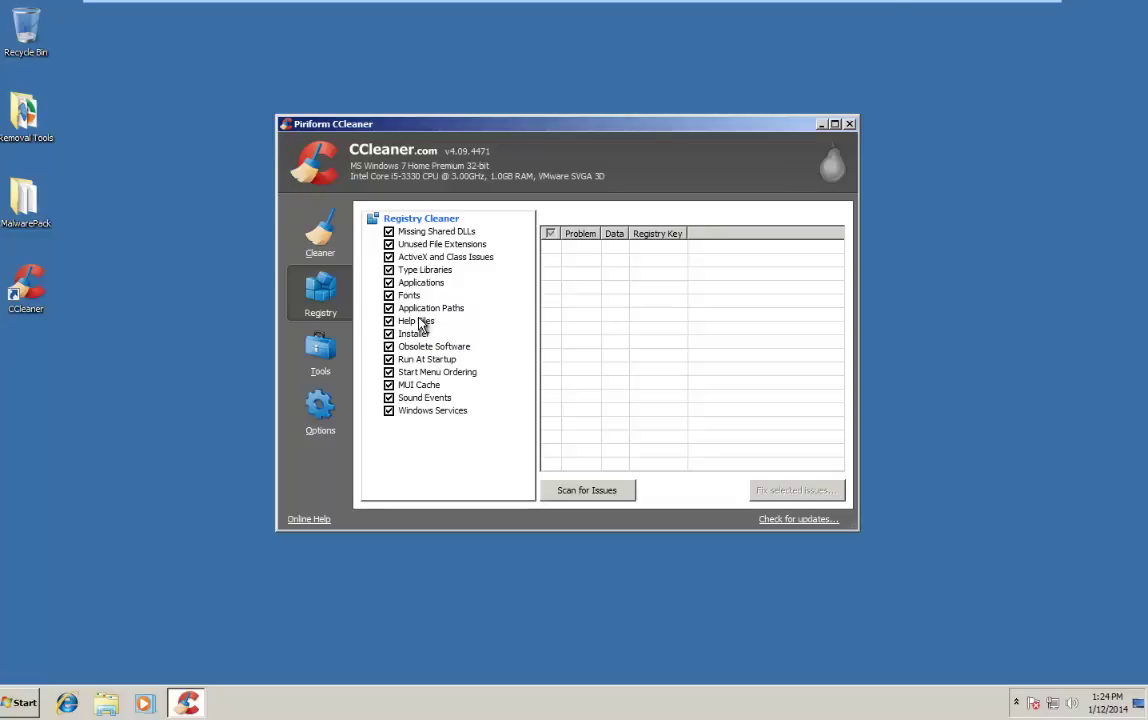
{"action": "left_click", "coordinate": [566, 492]}
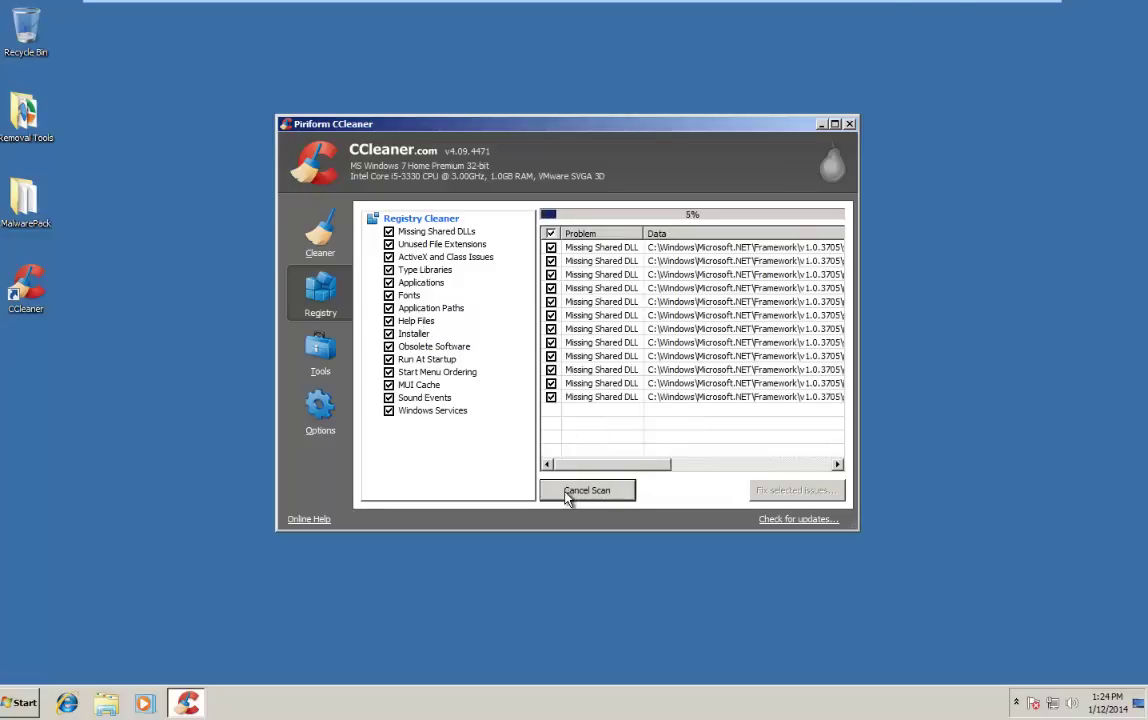
{"action": "left_click", "coordinate": [638, 302]}
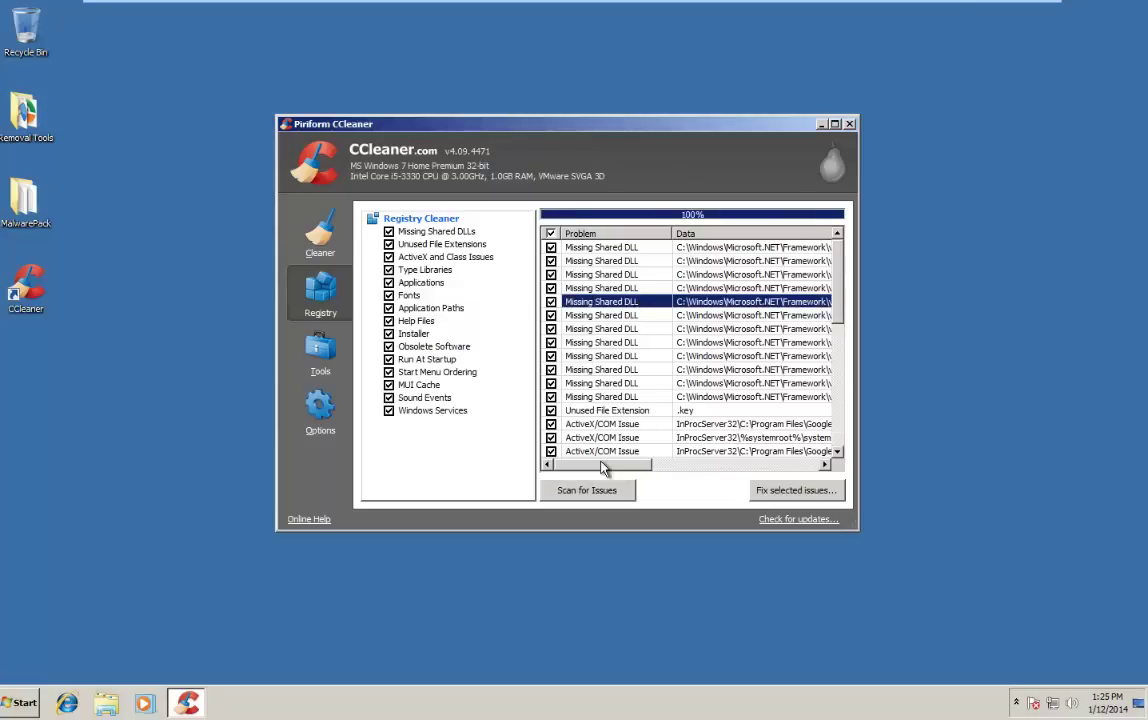
{"action": "mouse_move", "coordinate": [605, 464]}
{"action": "left_mouse_down"}
{"action": "mouse_move", "coordinate": [790, 466]}
{"action": "mouse_move", "coordinate": [597, 453]}
{"action": "left_mouse_up"}
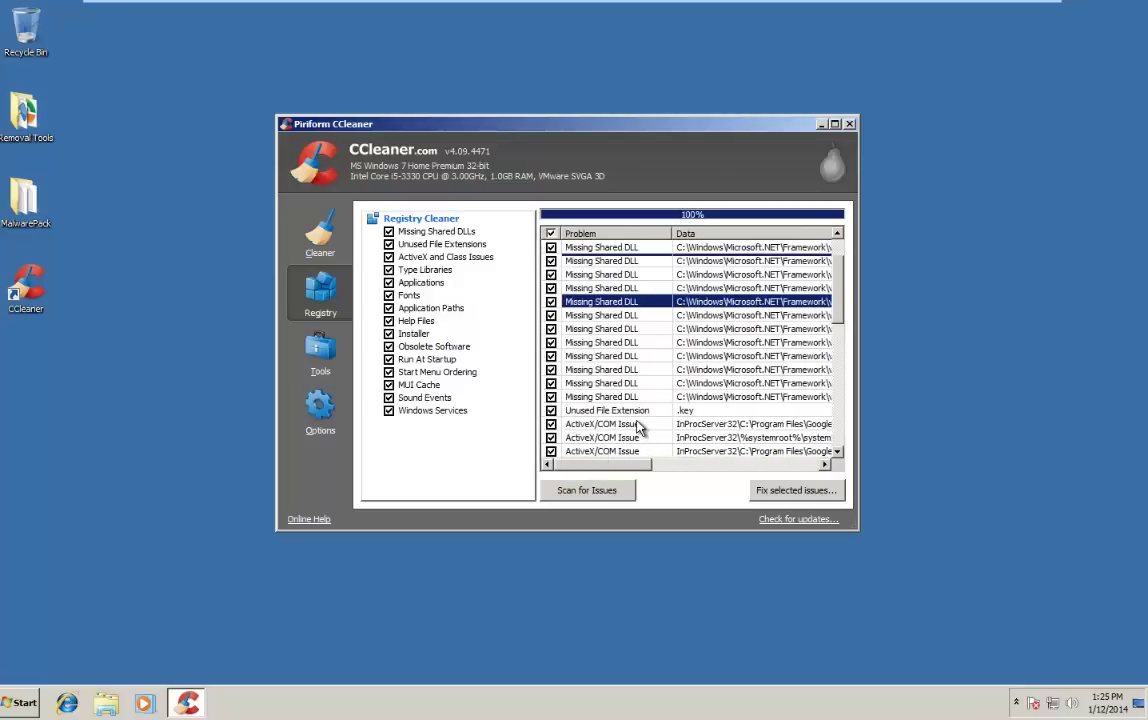
{"action": "scroll", "coordinate": [638, 426], "scroll_direction": "down", "scroll_amount": 8}
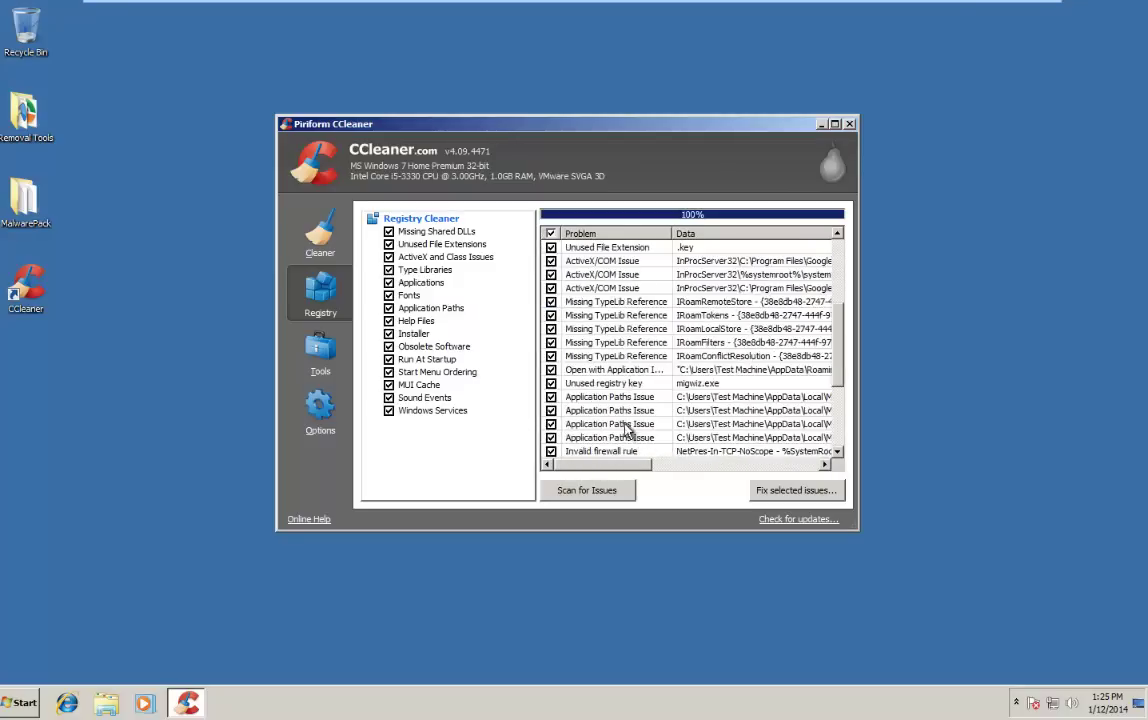
- Before fixing the issues, back up the registry to a .reg file on the Desktop
{"action": "left_click", "coordinate": [775, 492]}
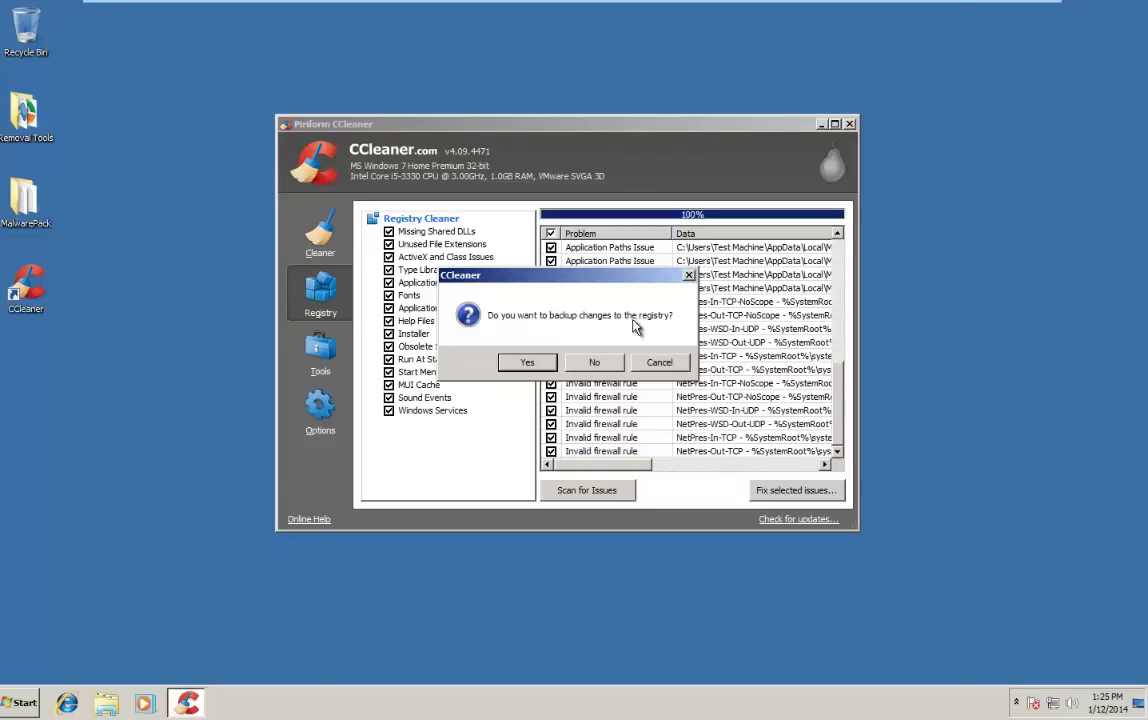
{"action": "left_click", "coordinate": [521, 362]}
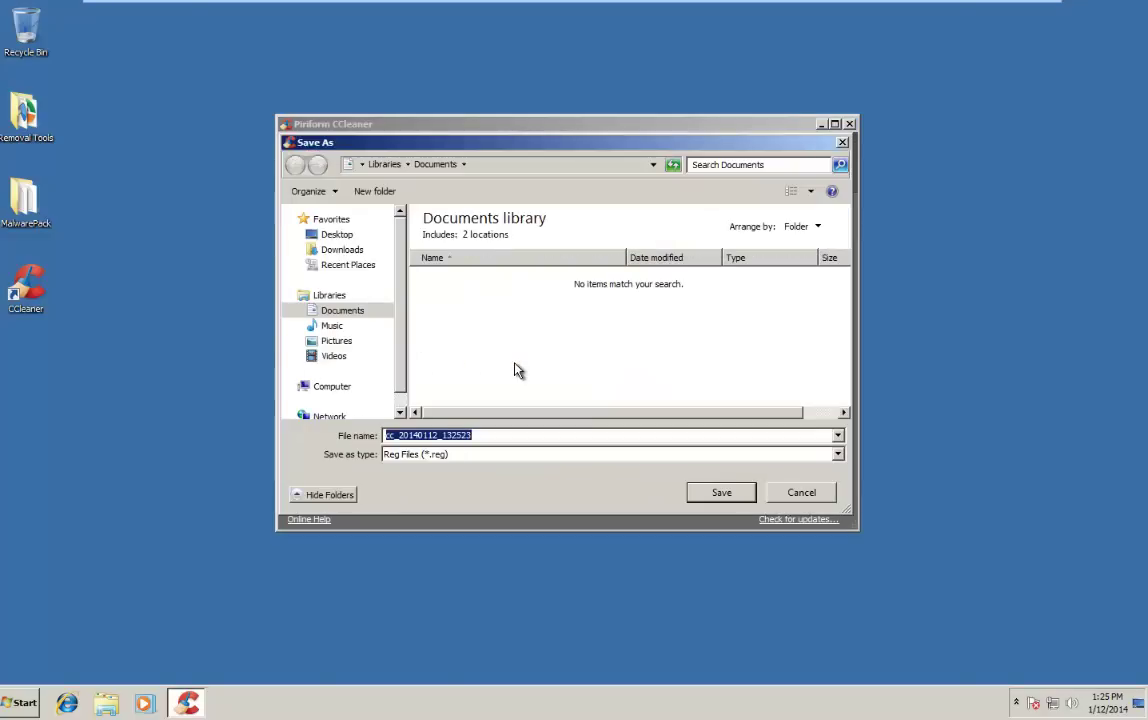
{"action": "left_click", "coordinate": [345, 237]}
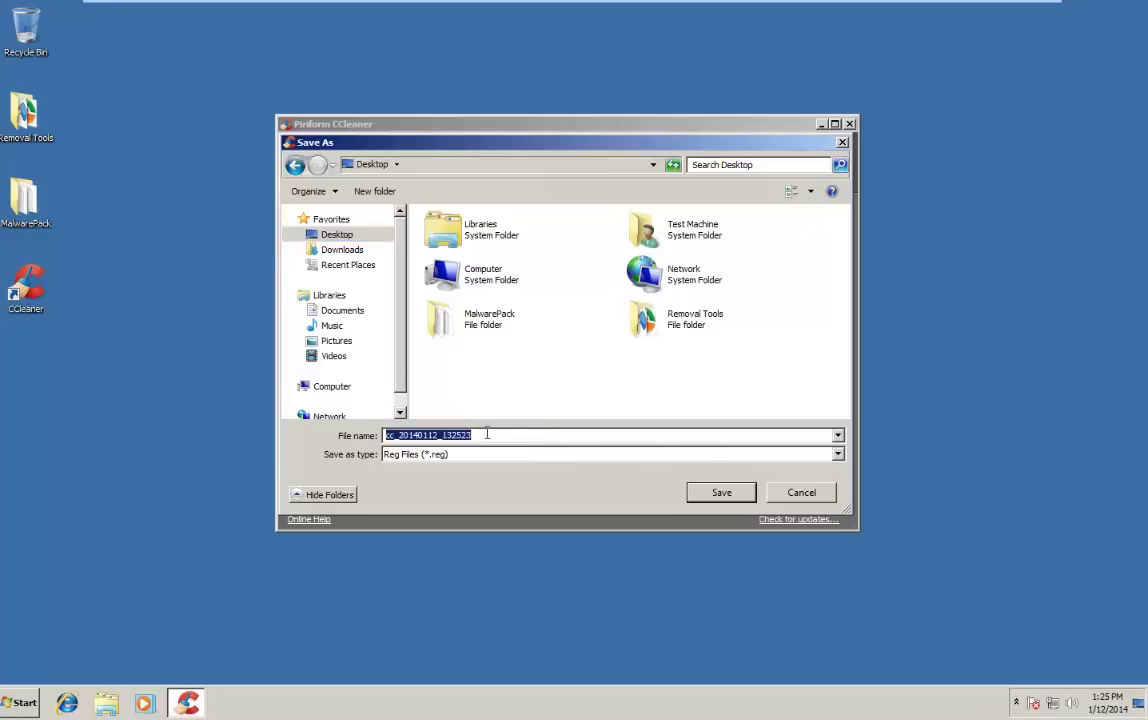
{"action": "left_click", "coordinate": [721, 492]}
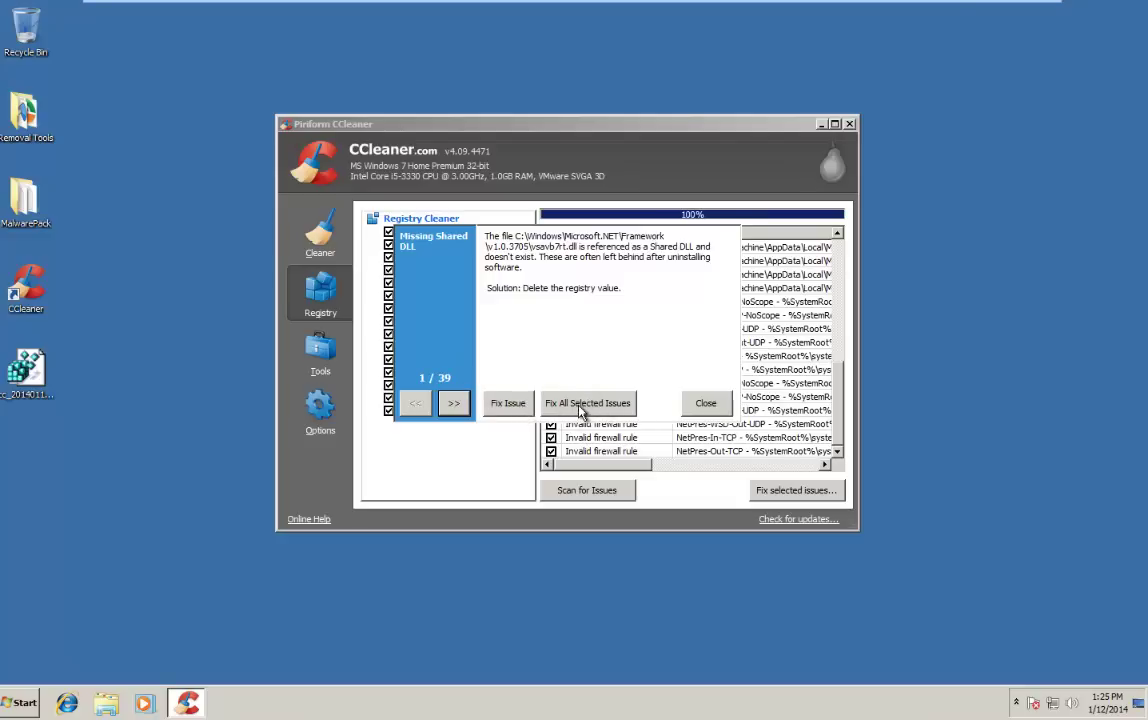
- Fix three registry issues one by one, then fix all remaining selected issues and close
{"action": "left_click", "coordinate": [507, 403]}
{"action": "left_click", "coordinate": [507, 403]}
{"action": "left_click", "coordinate": [507, 403]}
{"action": "left_click", "coordinate": [507, 403]}
{"action": "left_click", "coordinate": [507, 403]}
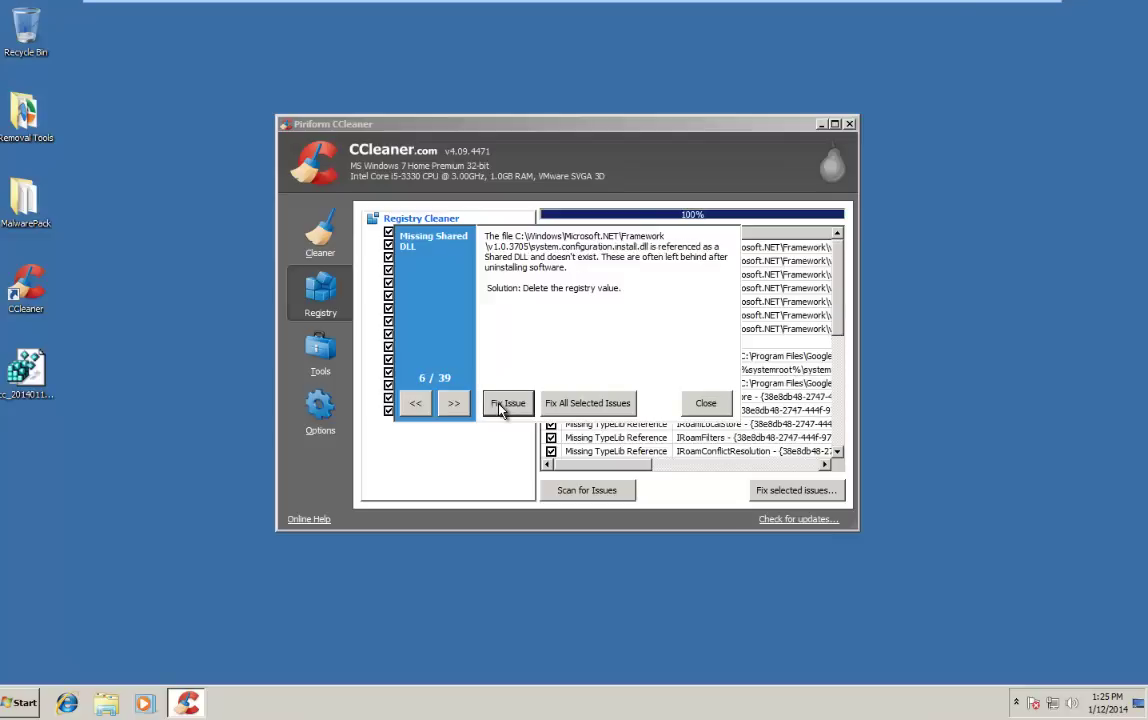
{"action": "left_click", "coordinate": [587, 405]}
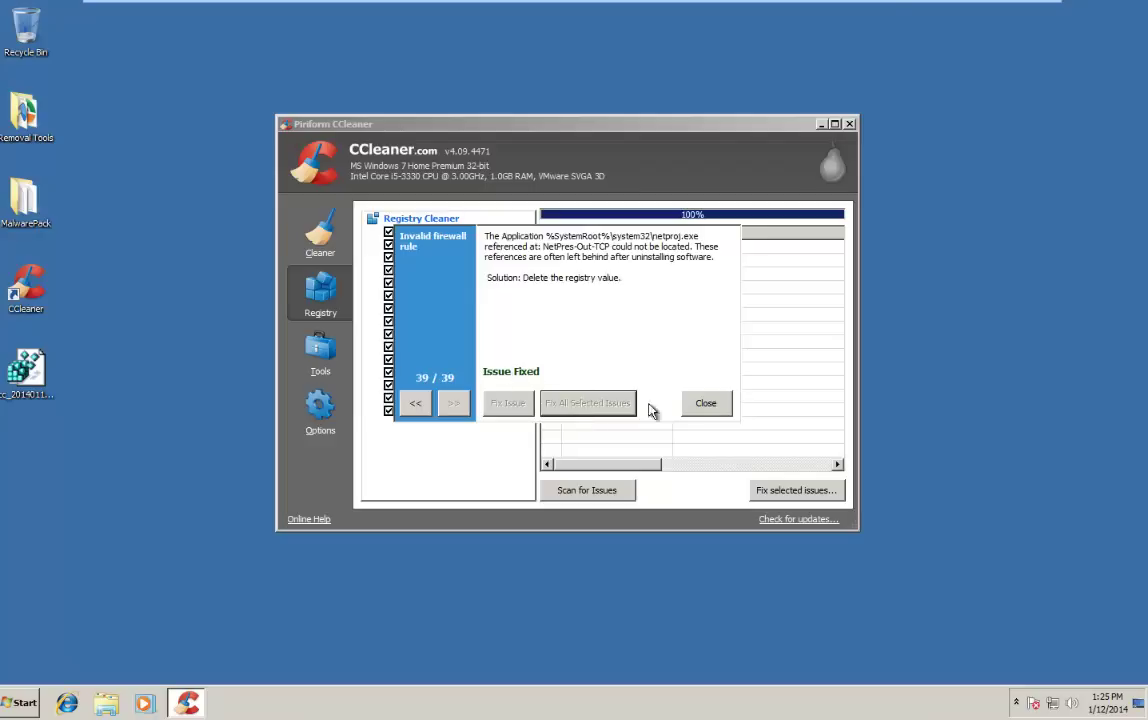
{"action": "left_click", "coordinate": [704, 404]}
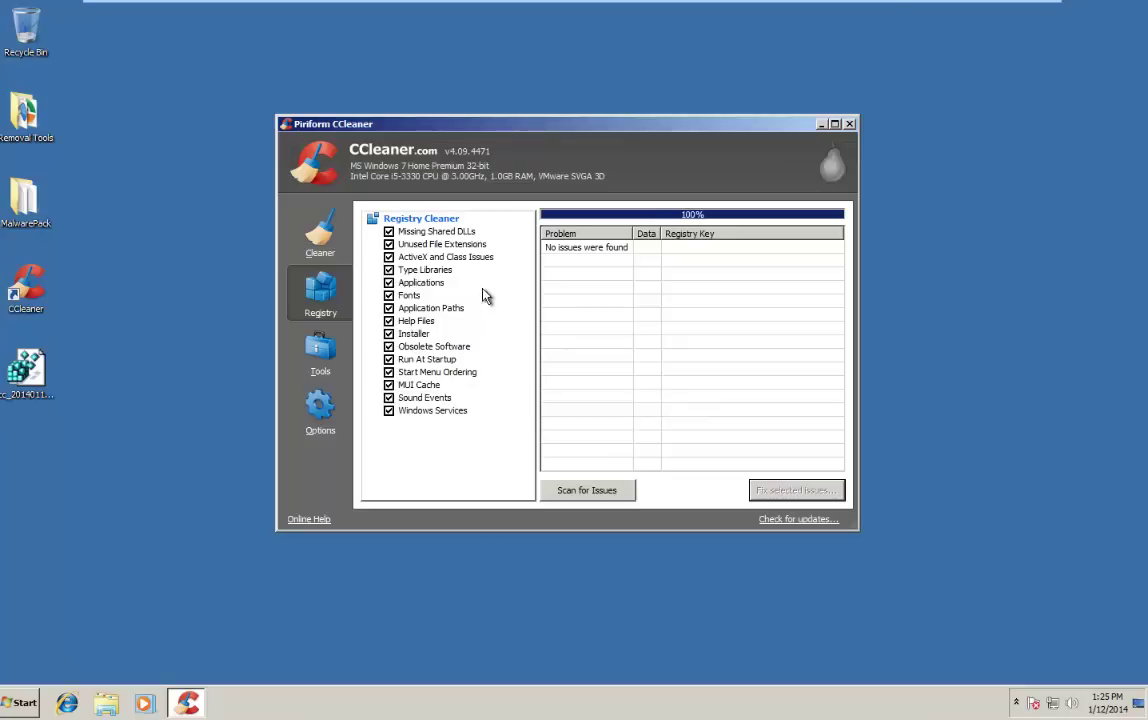
- Select the VMware User Process entry under HKLM:Run in Tools > Startup
{"action": "left_click", "coordinate": [321, 345]}
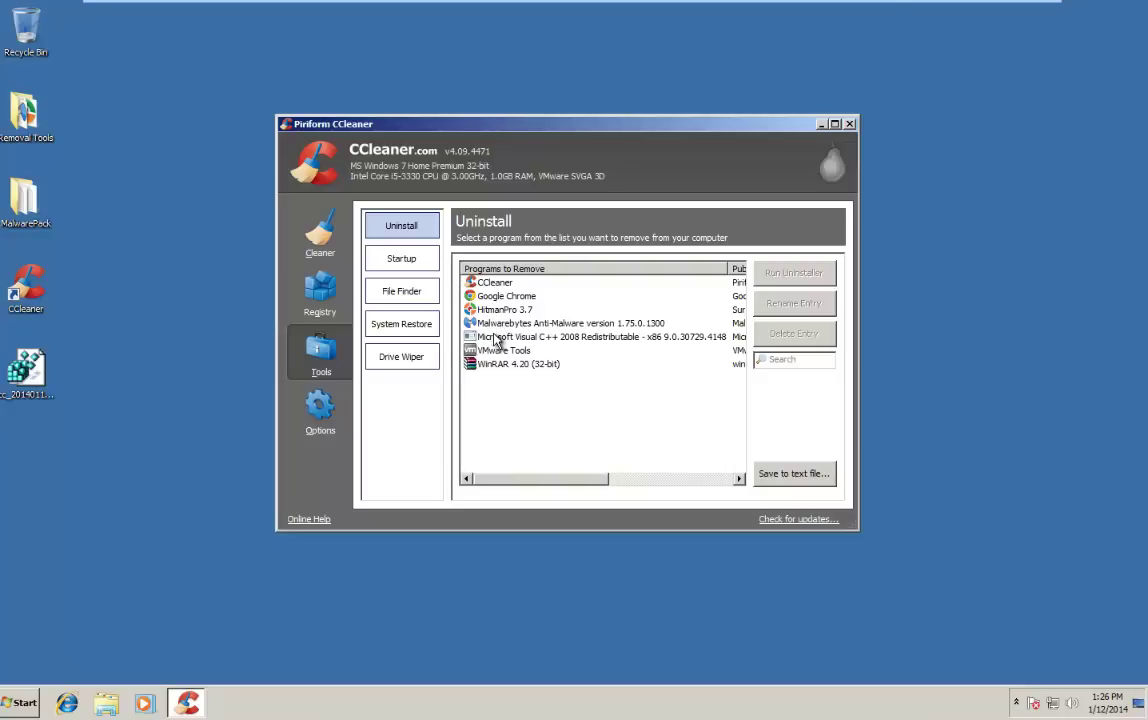
{"action": "left_click", "coordinate": [408, 257]}
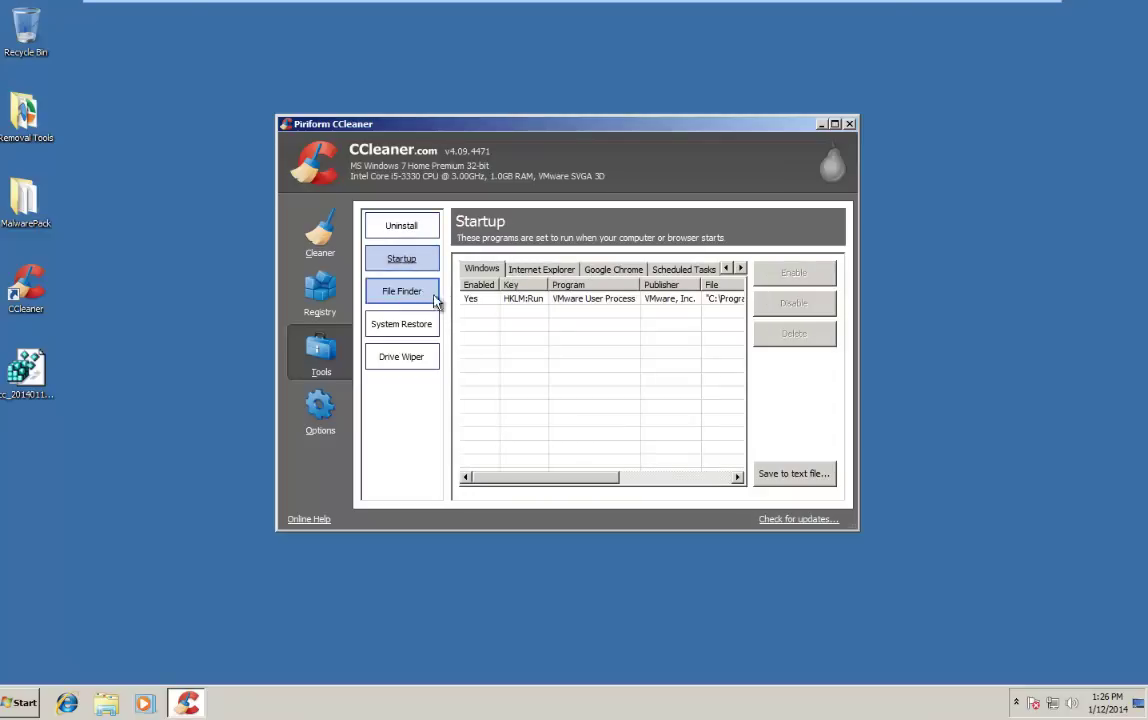
{"action": "left_click", "coordinate": [520, 300]}
{"action": "left_click_drag", "start_coordinate": [515, 478], "coordinate": [475, 478]}
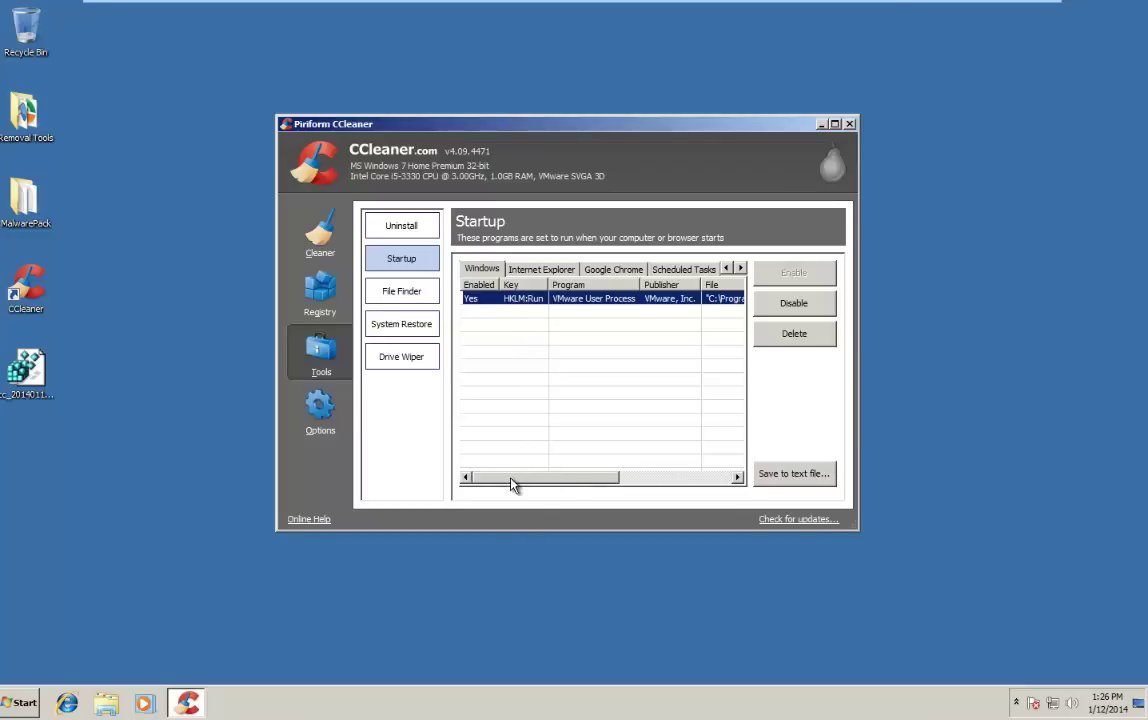
{"action": "left_click_drag", "start_coordinate": [510, 483], "coordinate": [460, 478]}
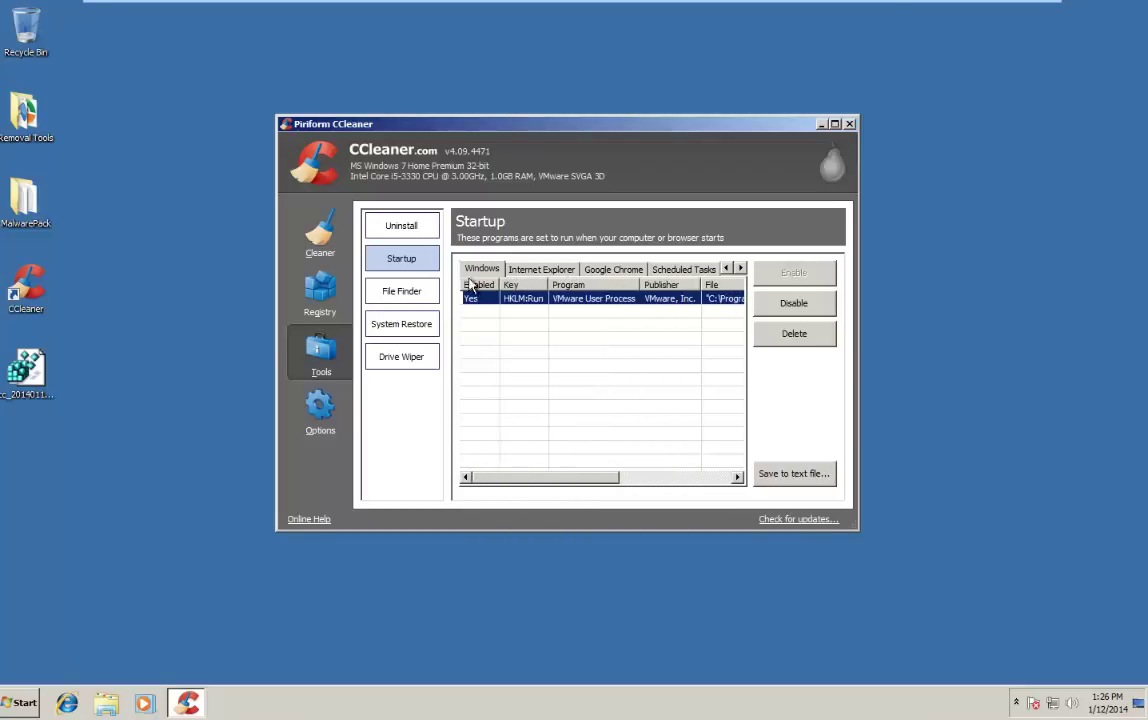
- View File Finder and System Restore, then open Drive Wiper
{"action": "left_click", "coordinate": [411, 293]}
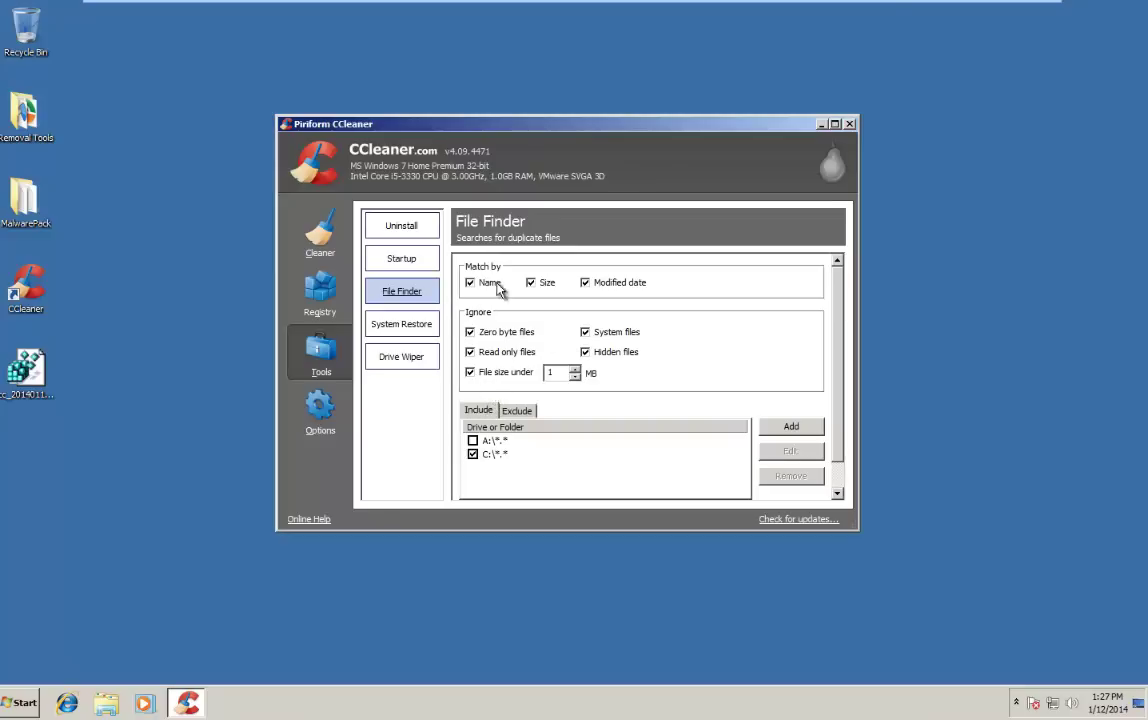
{"action": "left_click", "coordinate": [402, 336]}
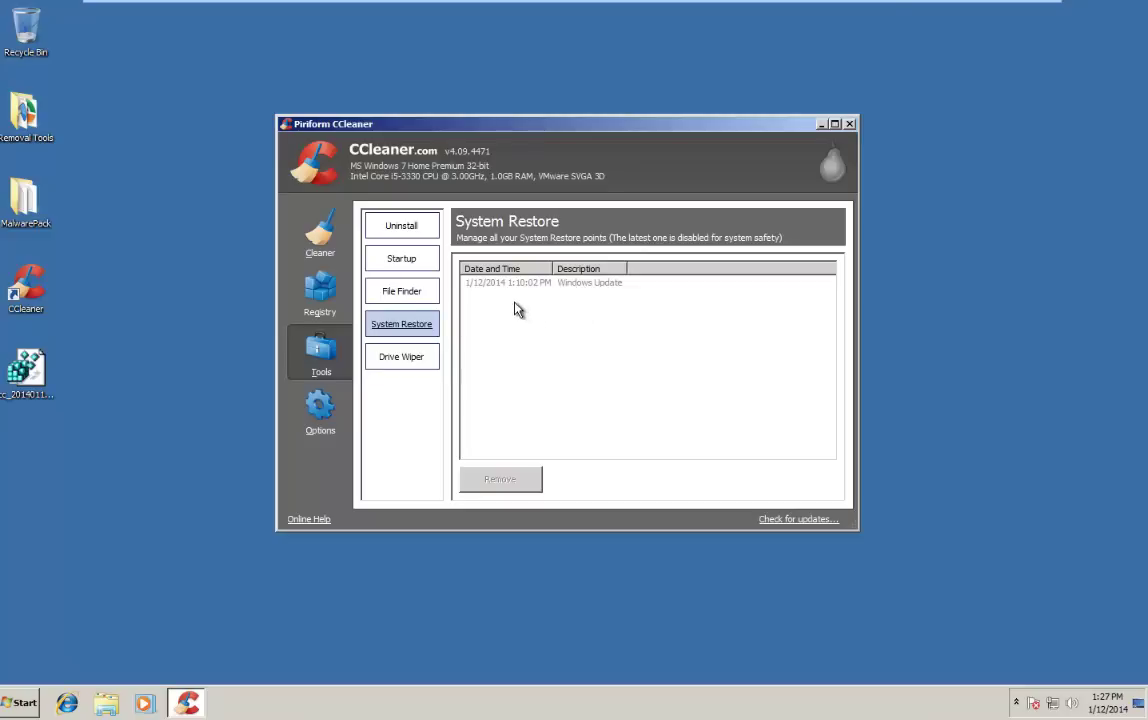
{"action": "left_click", "coordinate": [413, 353]}
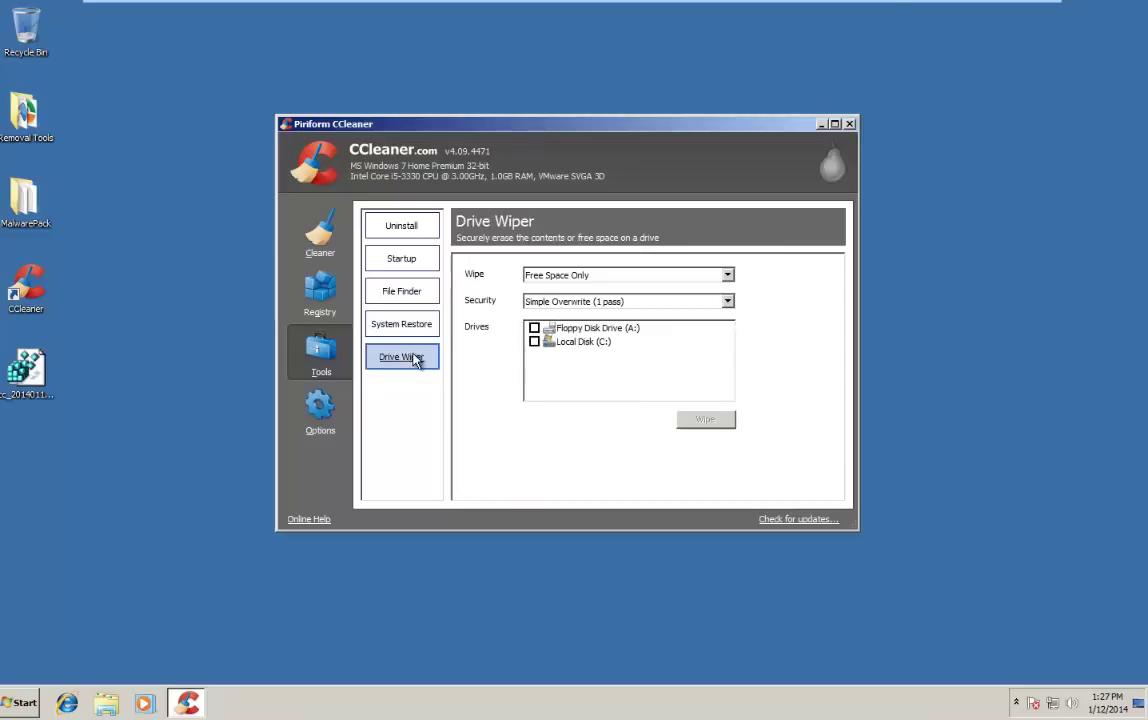
{"action": "left_click", "coordinate": [566, 276]}
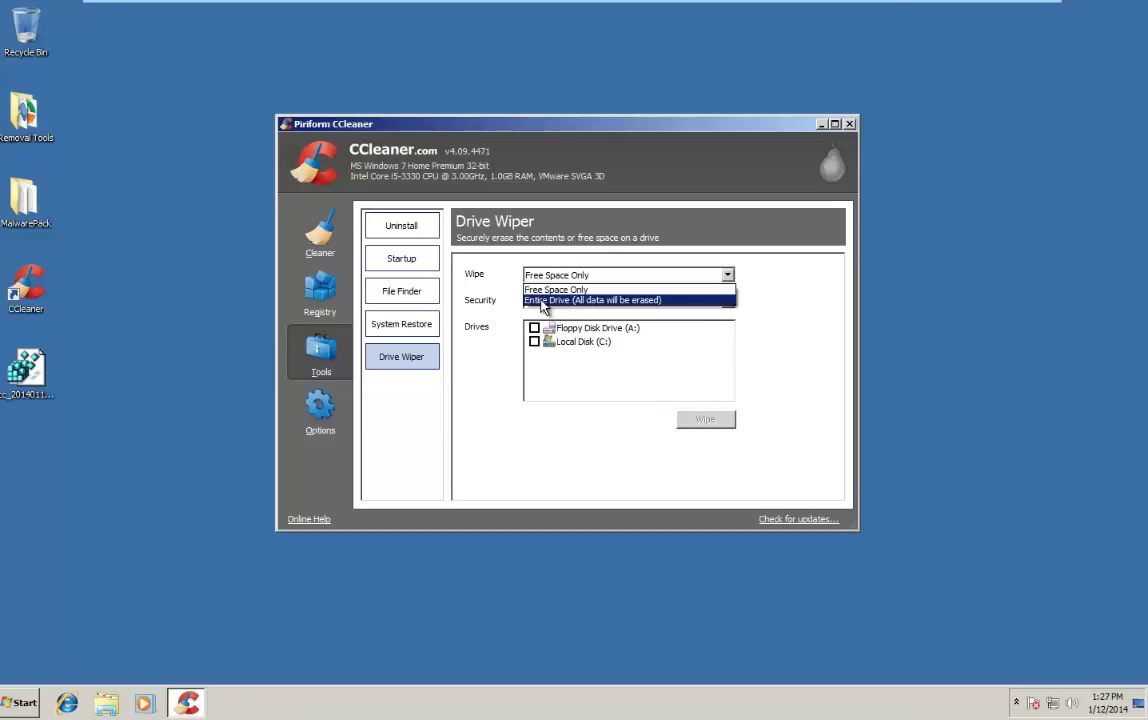
{"action": "left_click", "coordinate": [543, 301]}
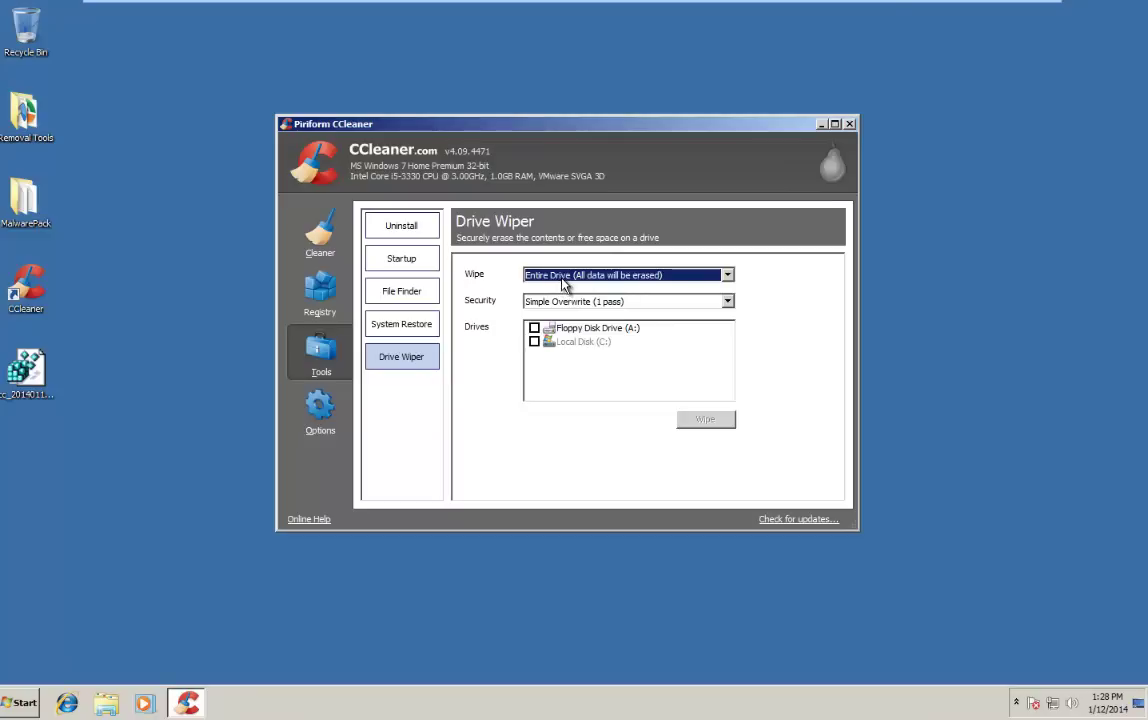
{"action": "left_click", "coordinate": [558, 281]}
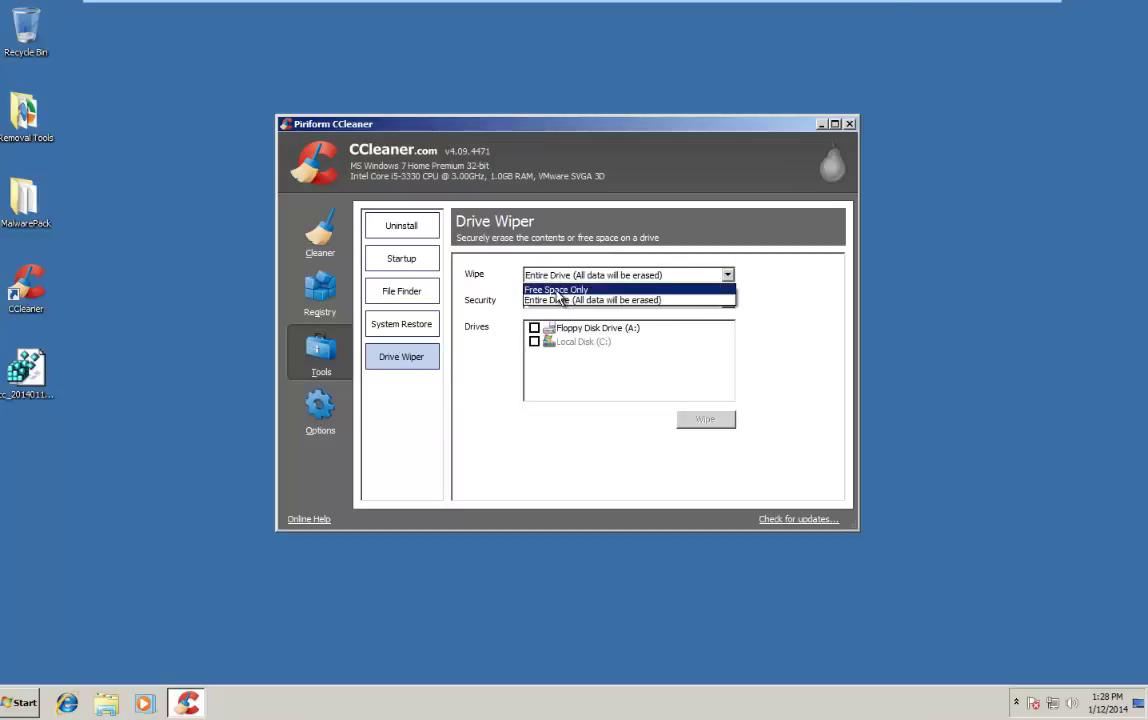
{"action": "left_click", "coordinate": [558, 290]}
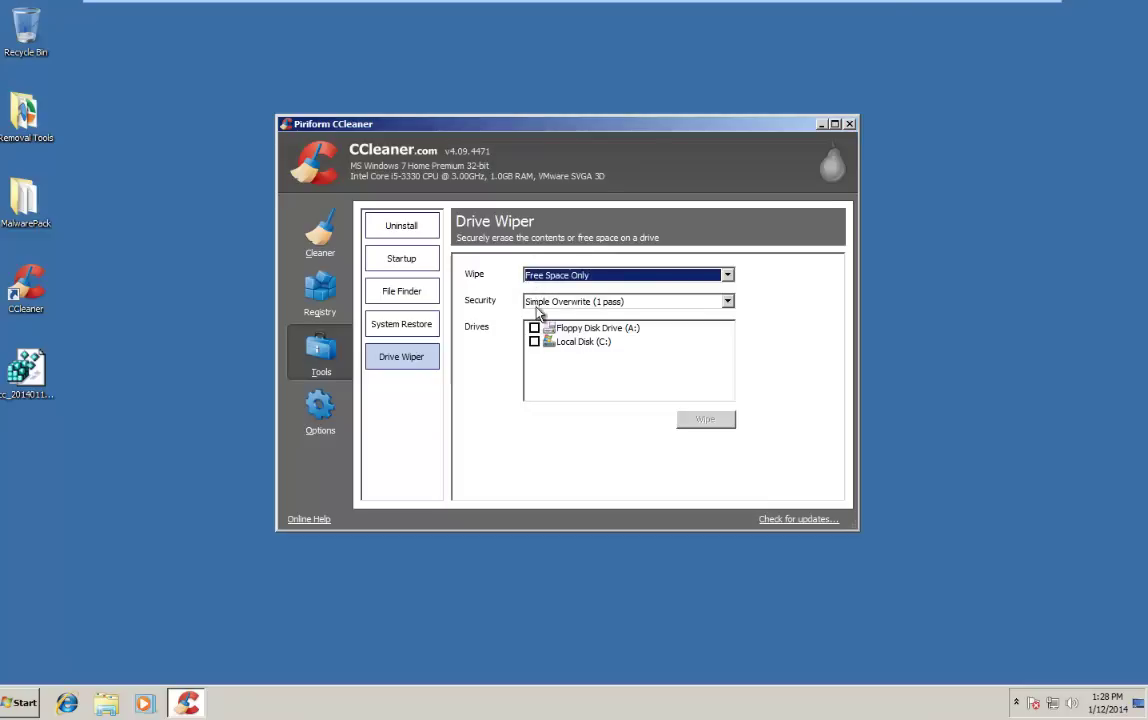
{"action": "left_click", "coordinate": [539, 302]}
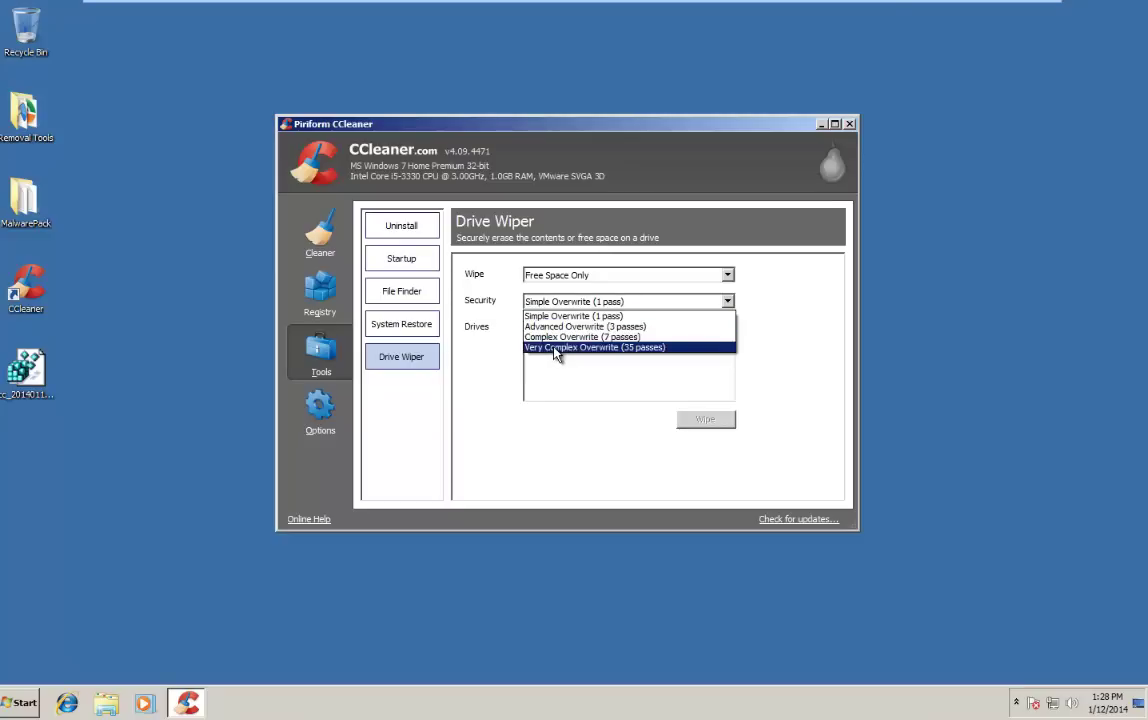
{"action": "left_click", "coordinate": [502, 384]}
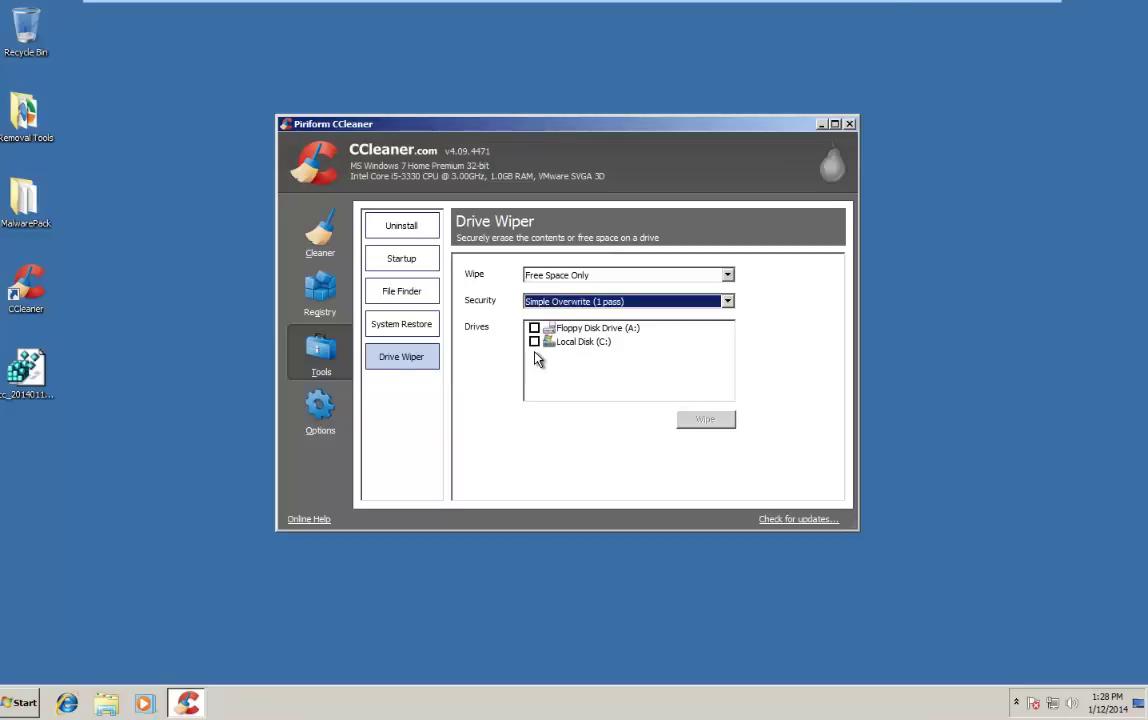
- In Options, view the Cookies page and then the Settings page
{"action": "left_click", "coordinate": [326, 428]}
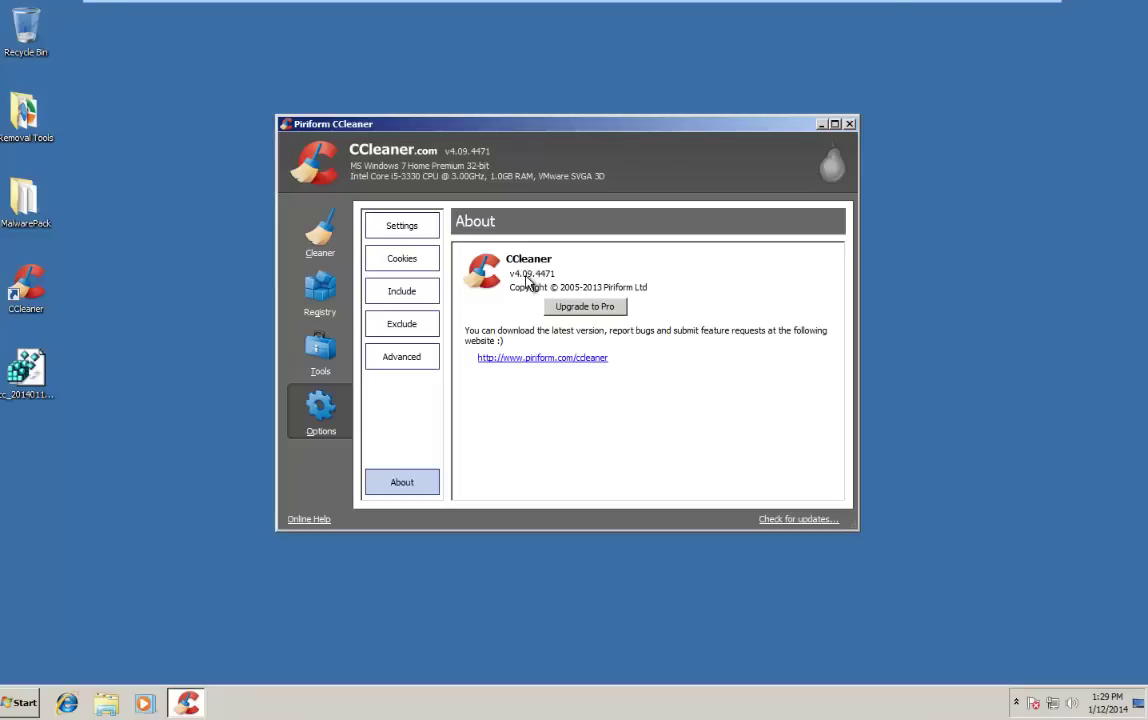
{"action": "left_click", "coordinate": [412, 263]}
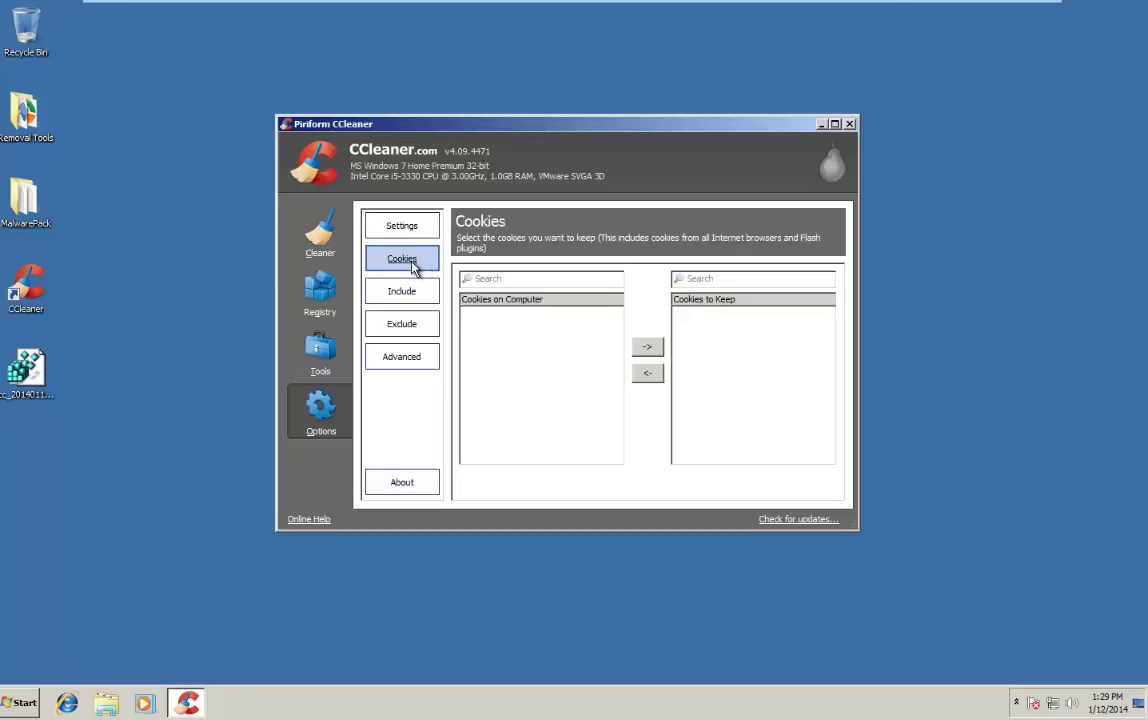
{"action": "left_click", "coordinate": [402, 228]}
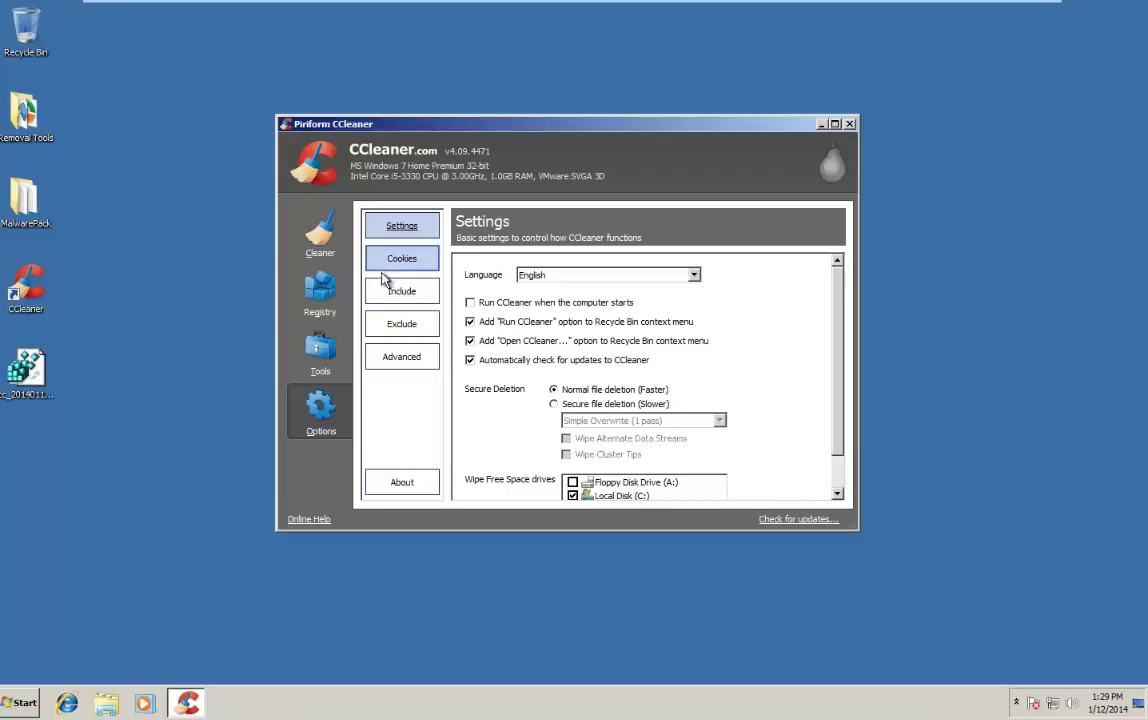
{"action": "left_click", "coordinate": [541, 285]}
{"action": "left_click", "coordinate": [543, 284]}
{"action": "left_click", "coordinate": [546, 284]}
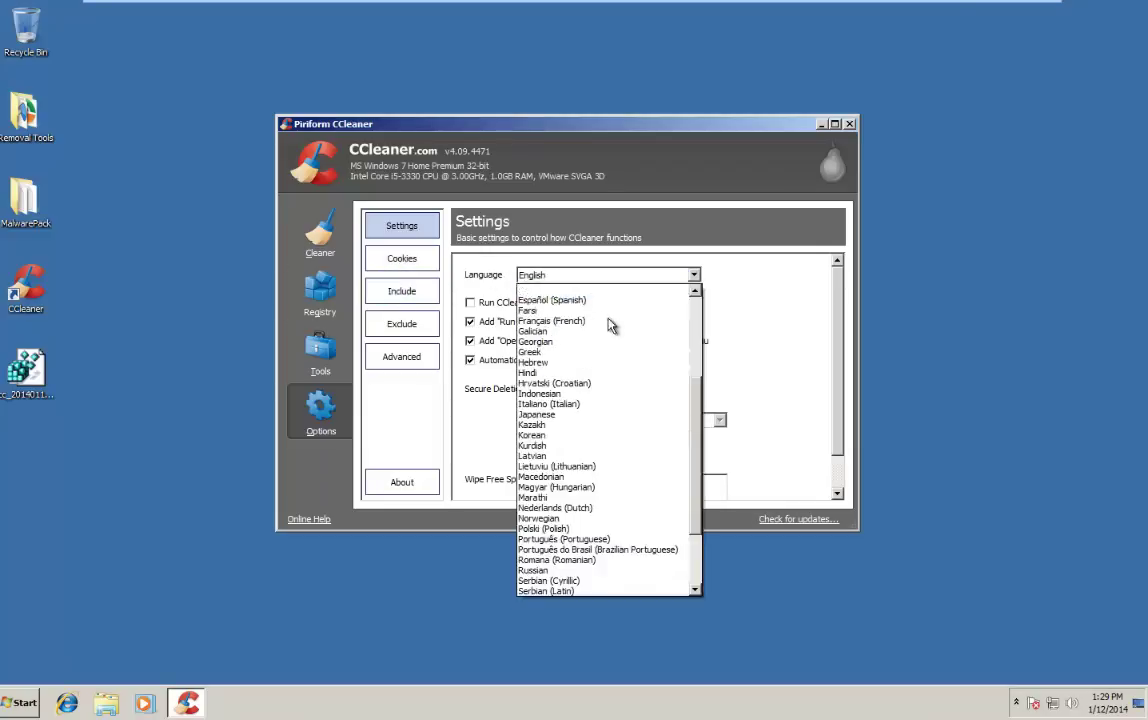
{"action": "scroll", "coordinate": [697, 488], "scroll_direction": "down", "scroll_amount": 3}
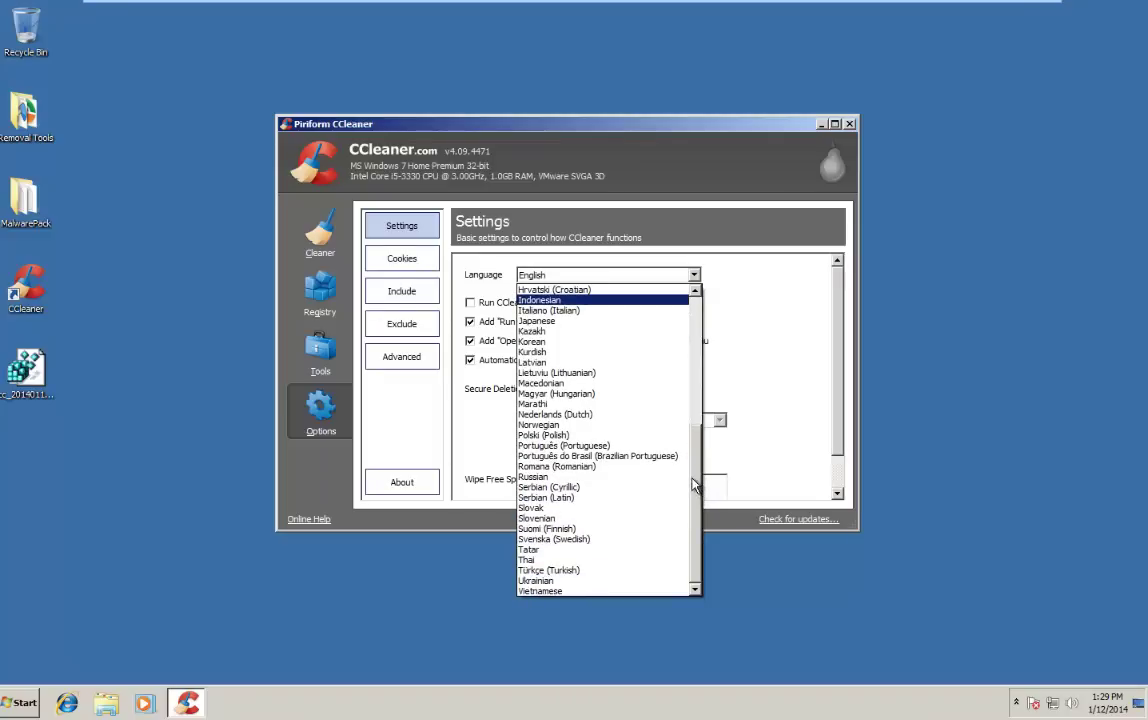
{"action": "left_click_drag", "start_coordinate": [697, 488], "coordinate": [690, 325]}
{"action": "left_click", "coordinate": [720, 320]}
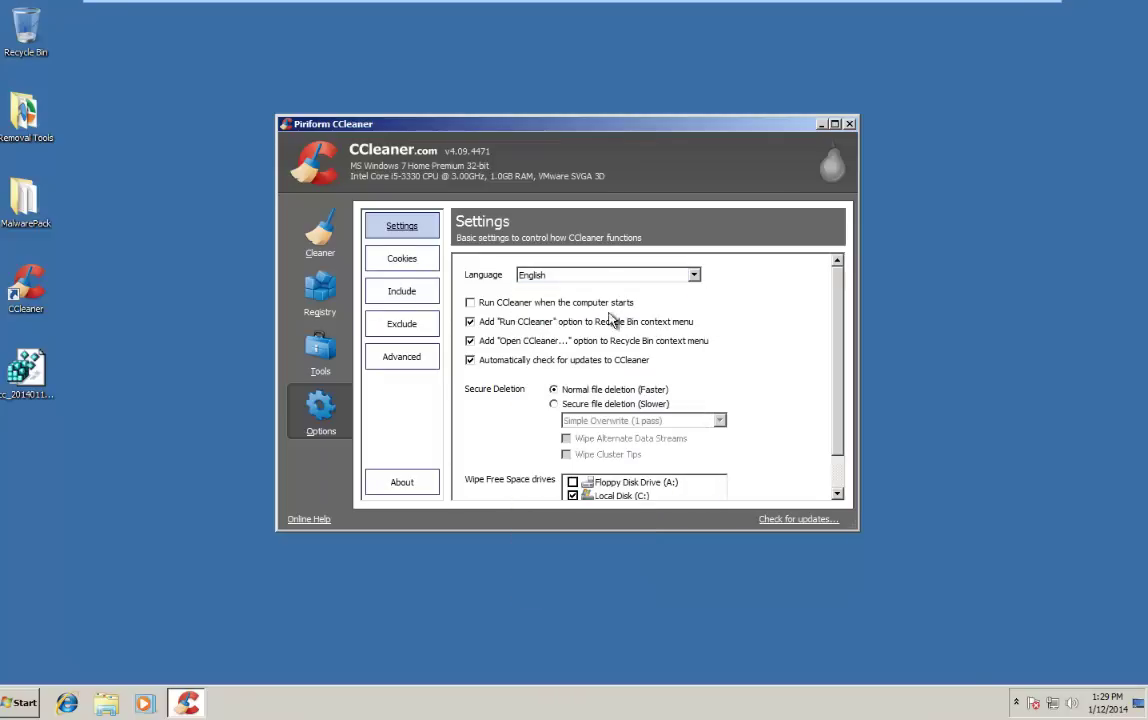
{"action": "left_click", "coordinate": [468, 320]}
{"action": "left_click", "coordinate": [470, 322]}
{"action": "scroll", "coordinate": [492, 367], "scroll_direction": "down", "scroll_amount": 1}
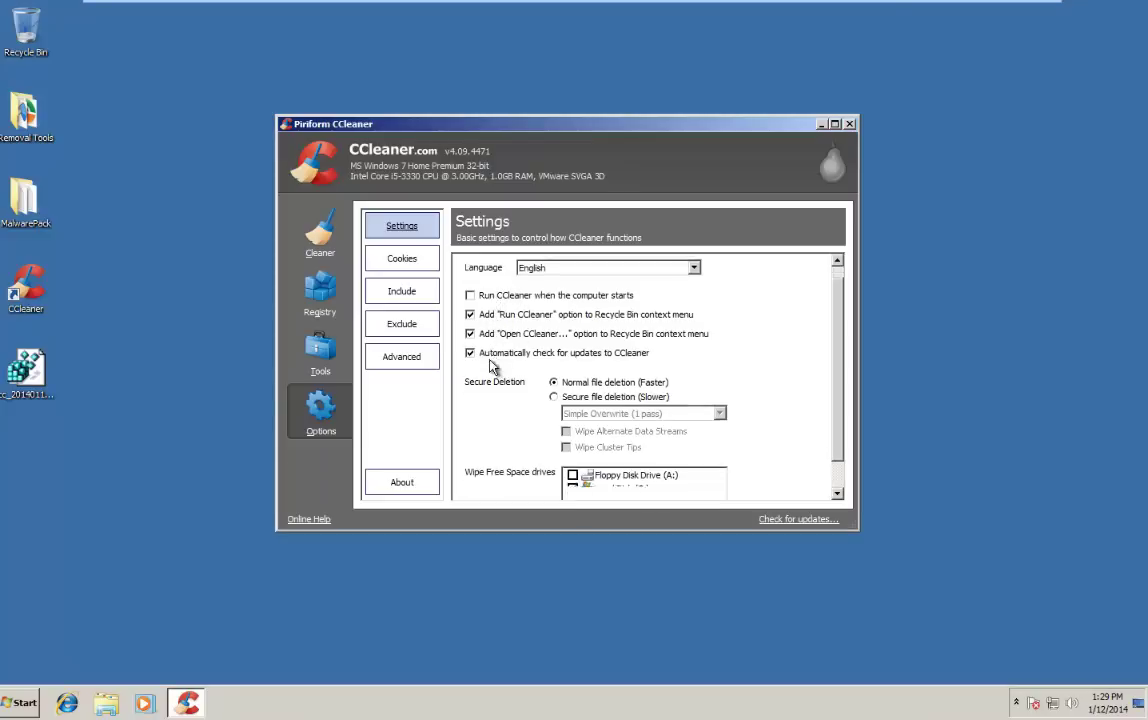
{"action": "scroll", "coordinate": [492, 367], "scroll_direction": "down", "scroll_amount": 1}
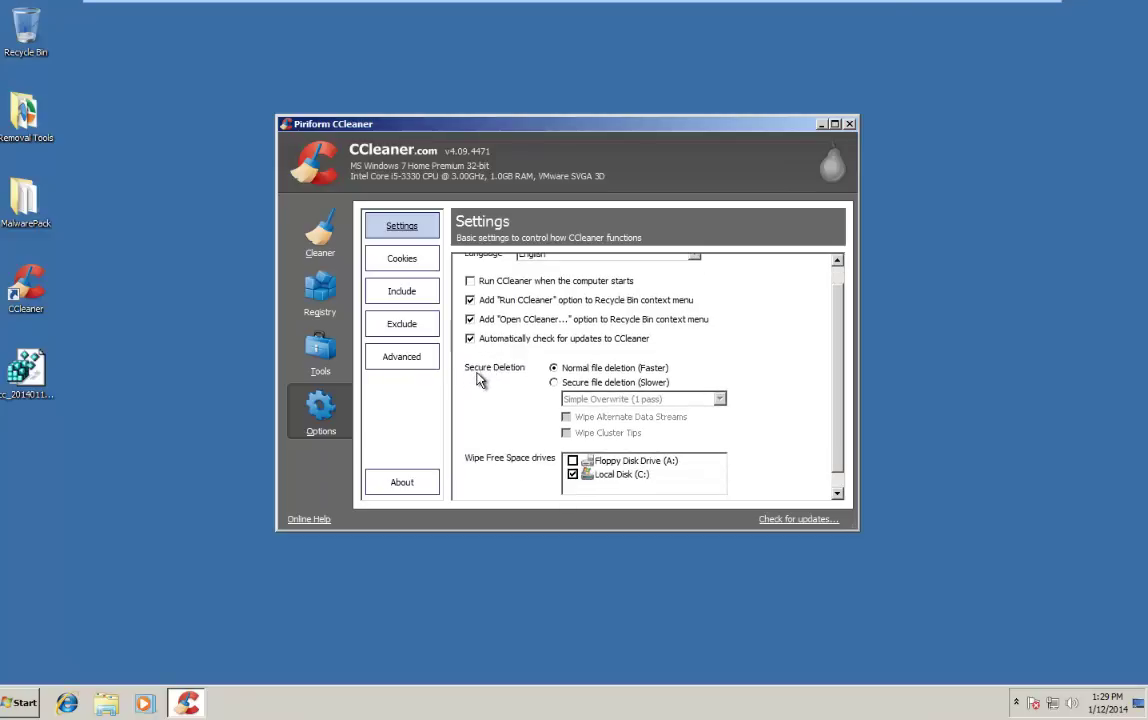
{"action": "left_click", "coordinate": [320, 352]}
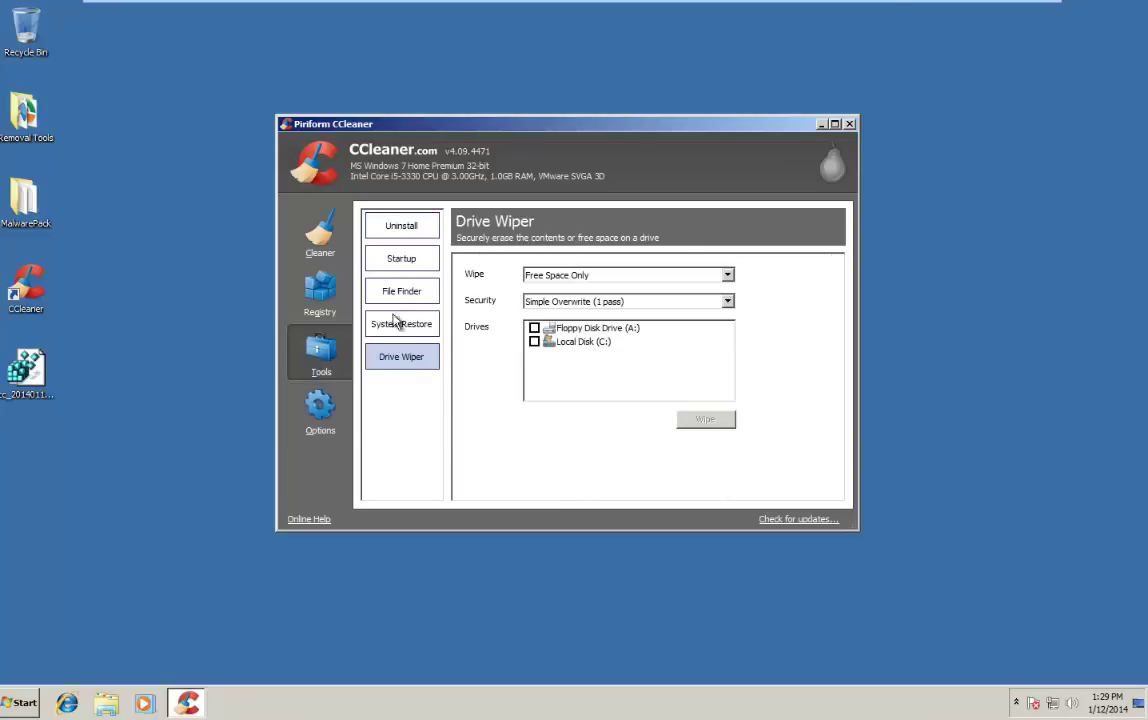
{"action": "left_click", "coordinate": [401, 325]}
{"action": "left_click", "coordinate": [401, 357]}
{"action": "left_click", "coordinate": [320, 405]}
{"action": "left_click", "coordinate": [402, 291]}
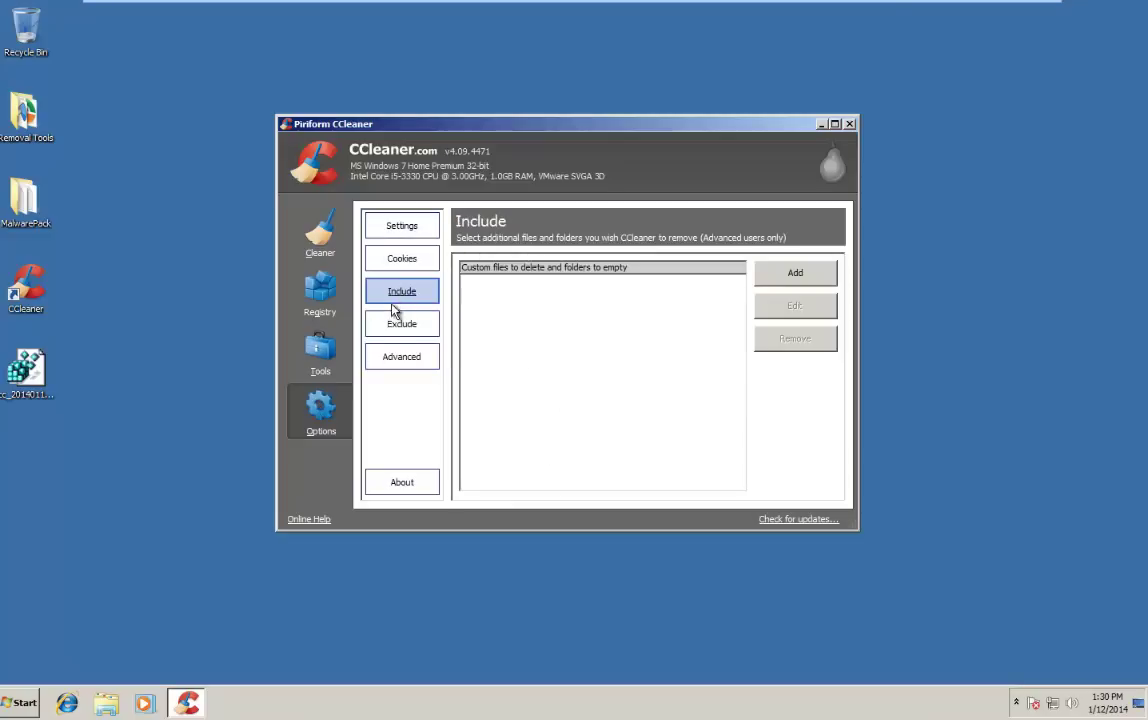
{"action": "left_click", "coordinate": [398, 326]}
{"action": "left_click", "coordinate": [401, 259]}
{"action": "left_click", "coordinate": [403, 228]}
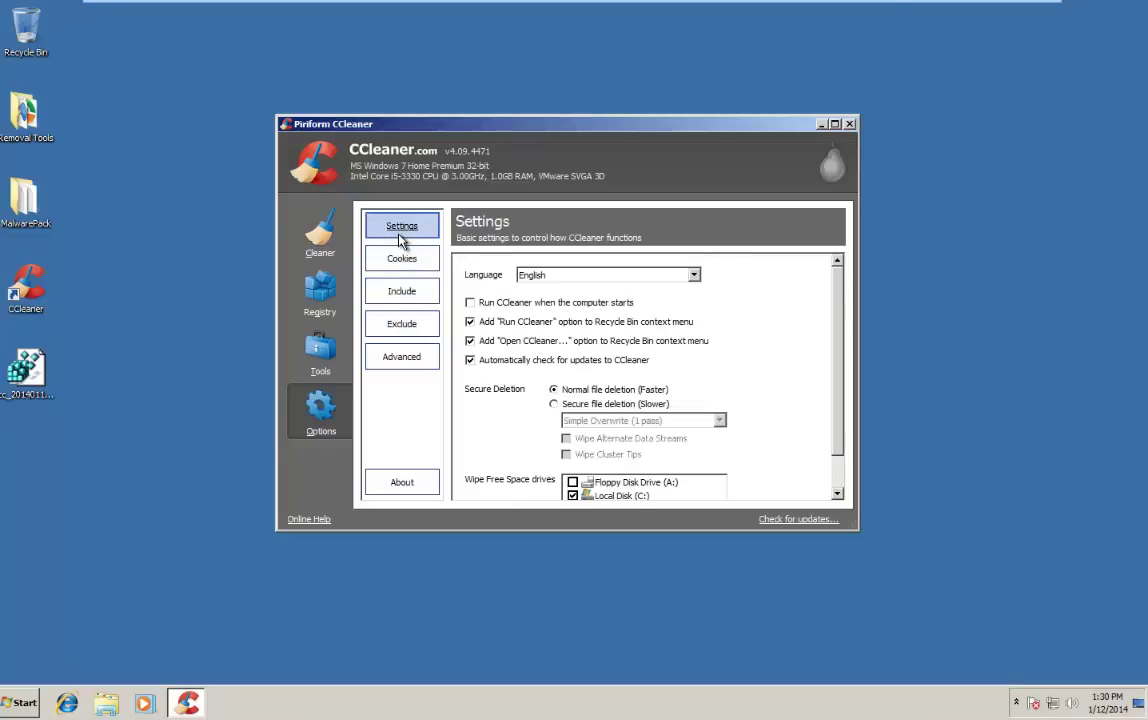
{"action": "scroll", "coordinate": [530, 385], "scroll_direction": "down", "scroll_amount": 1}
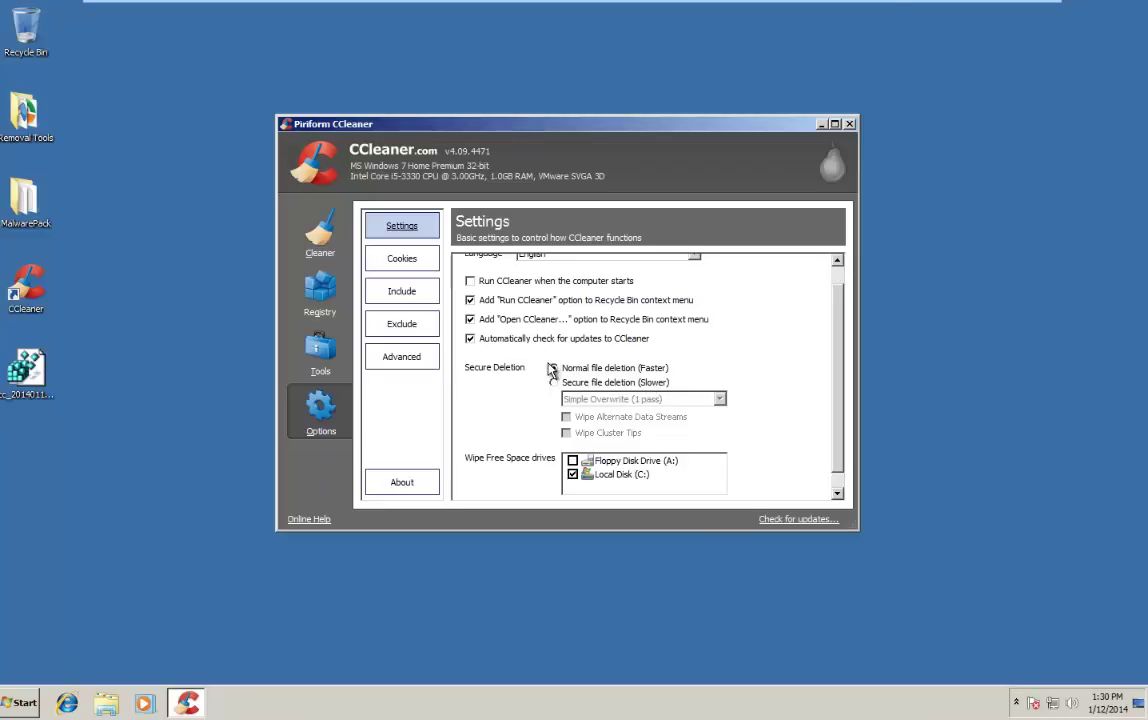
{"action": "scroll", "coordinate": [550, 371], "scroll_direction": "down", "scroll_amount": 2}
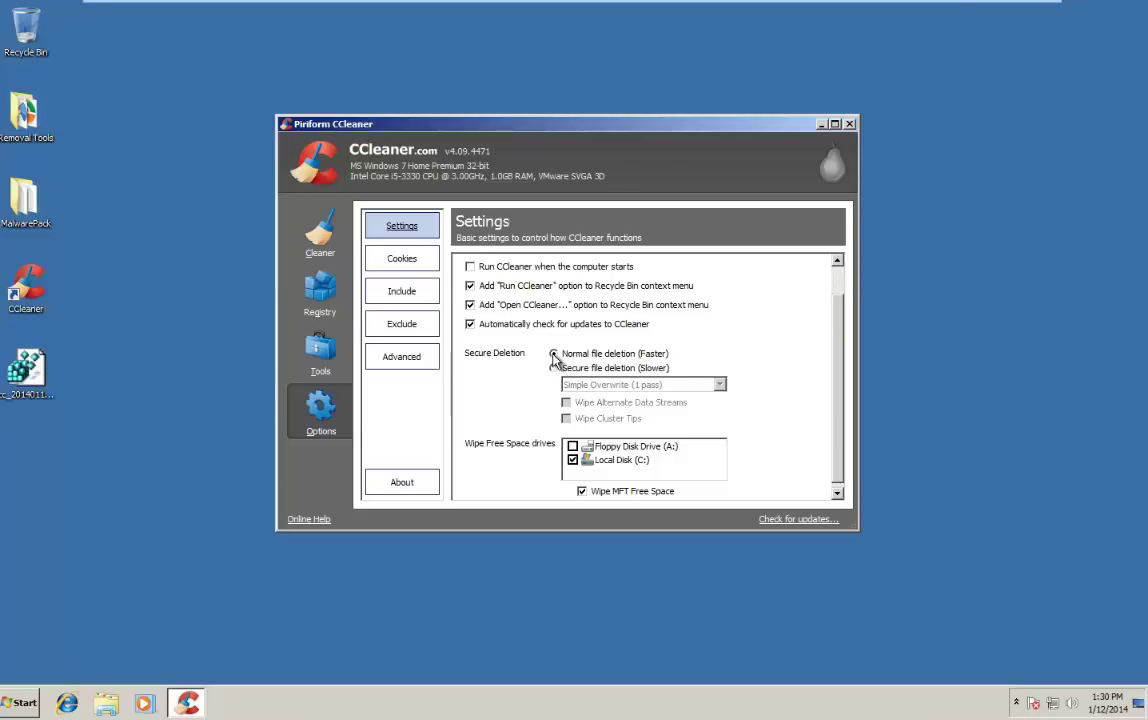
{"action": "scroll", "coordinate": [556, 358], "scroll_direction": "down", "scroll_amount": 1}
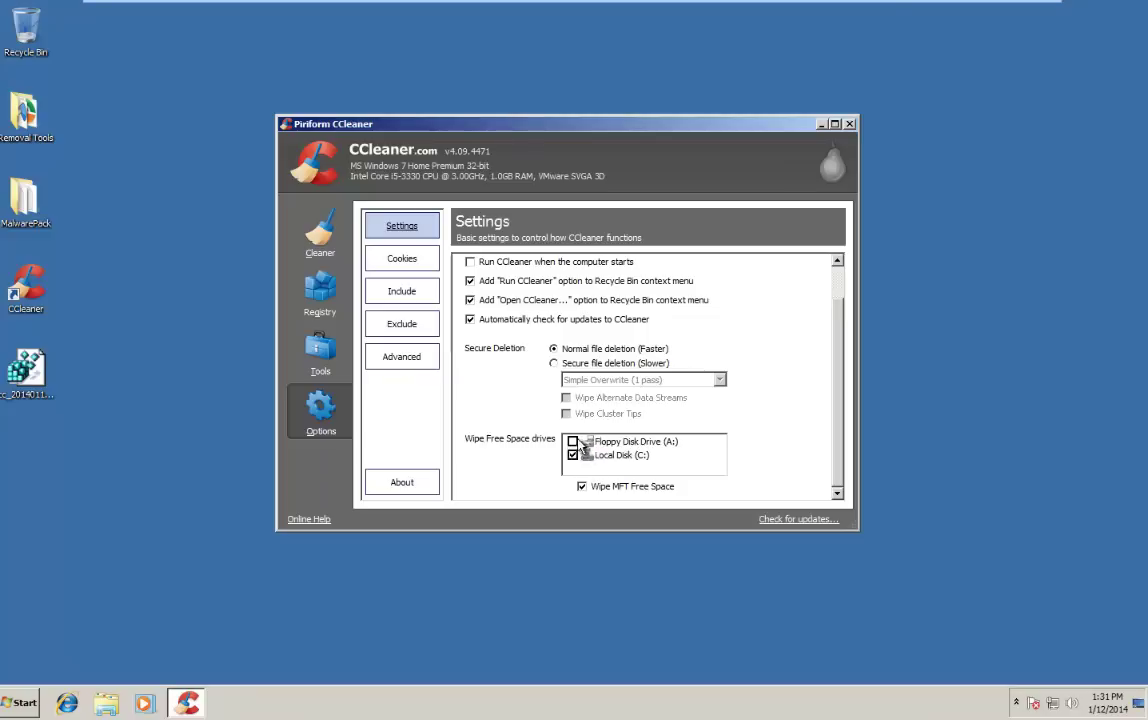
- Review the cookies-to-keep list, then view the empty Include page
{"action": "left_click", "coordinate": [390, 270]}
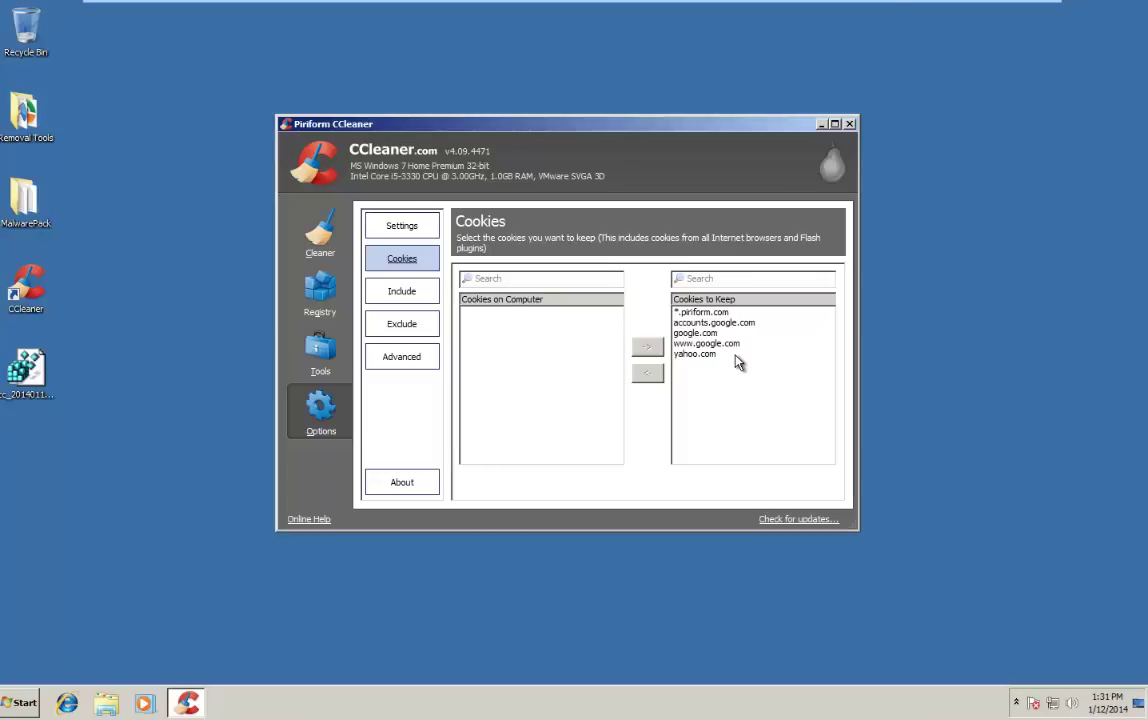
{"action": "left_click", "coordinate": [395, 301]}
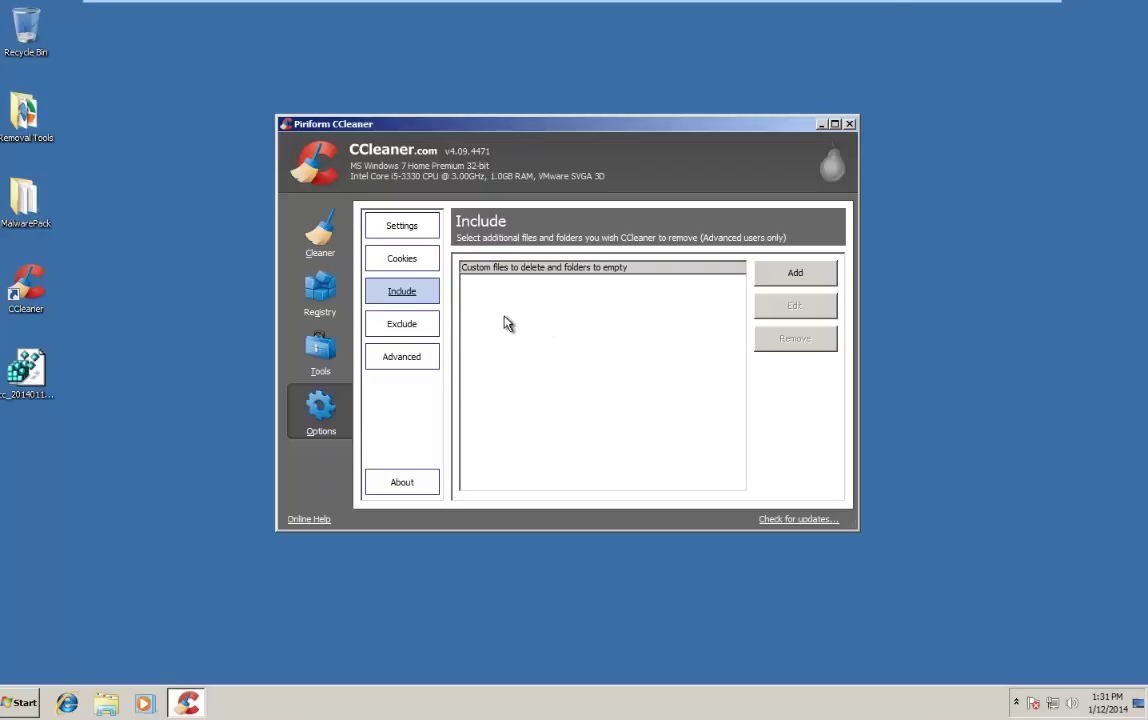
- Glance at the Exclude list, then bring up CCleaner's Advanced options page
{"action": "left_click", "coordinate": [420, 336]}
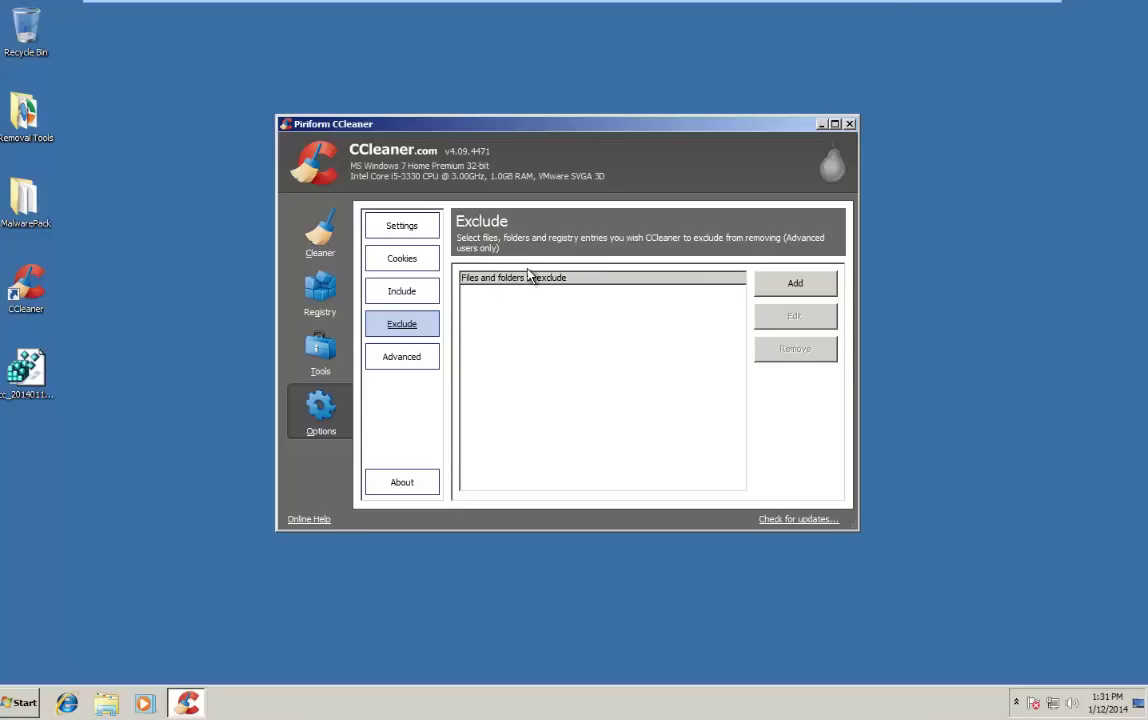
{"action": "left_click", "coordinate": [408, 363]}
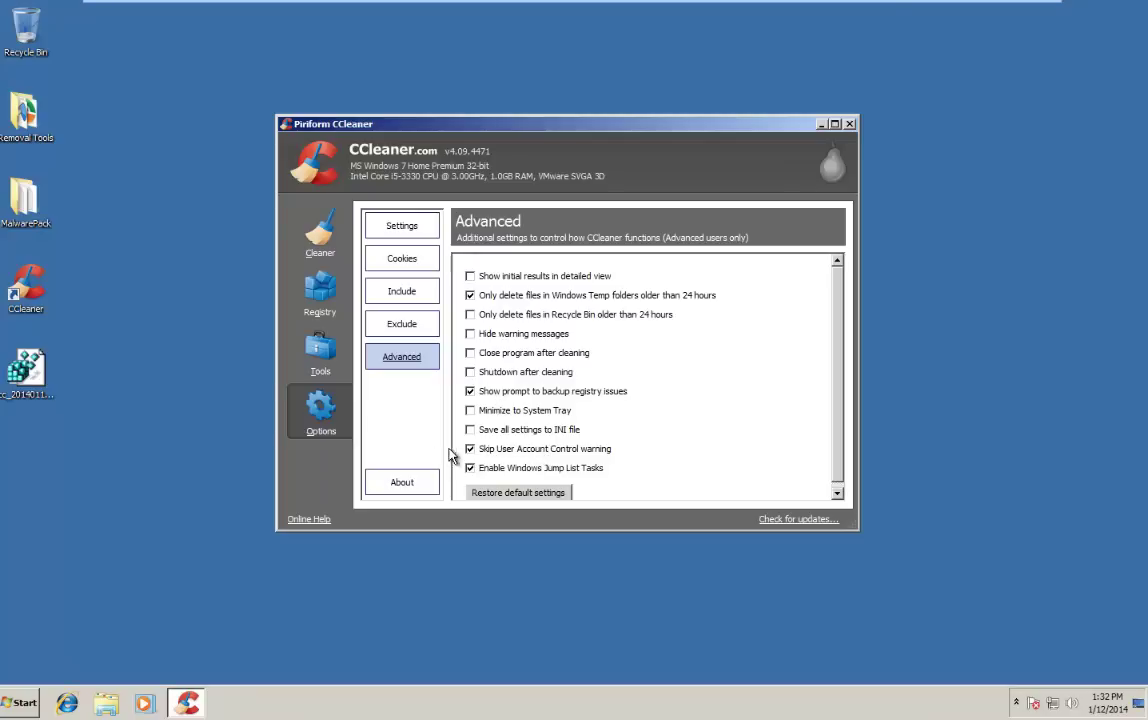
{"action": "scroll", "coordinate": [475, 472], "scroll_direction": "down", "scroll_amount": 1}
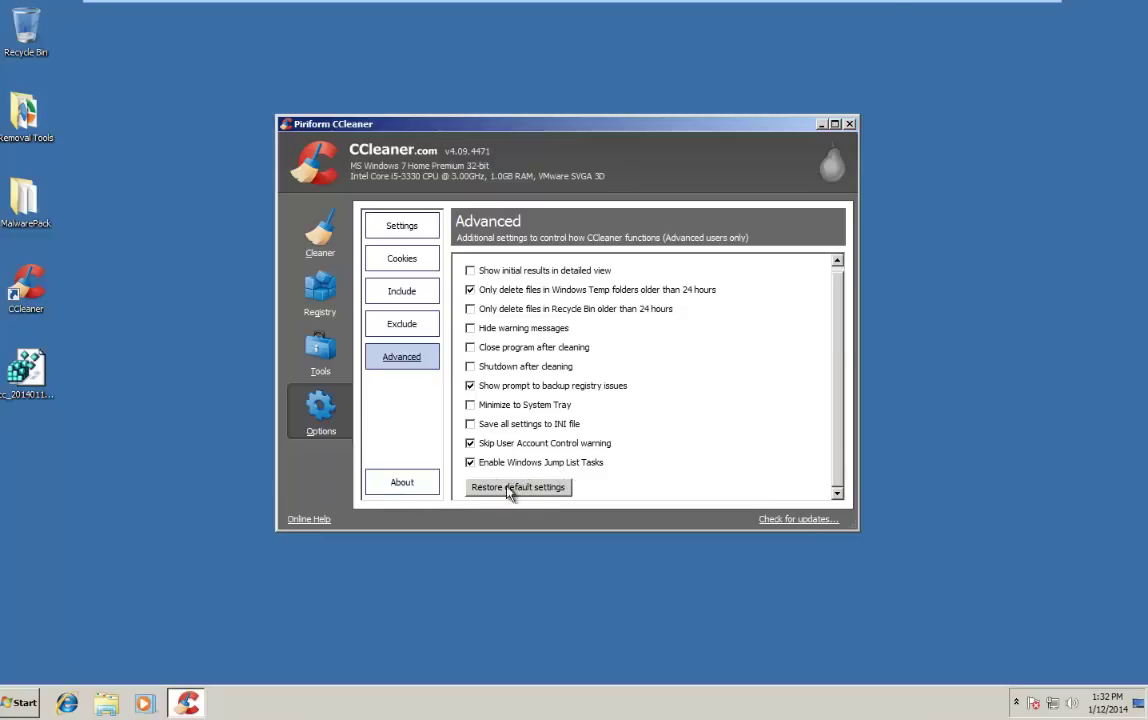
- Show the About page in Options, listing CCleaner version v4.09.4471
{"action": "left_click", "coordinate": [399, 484]}
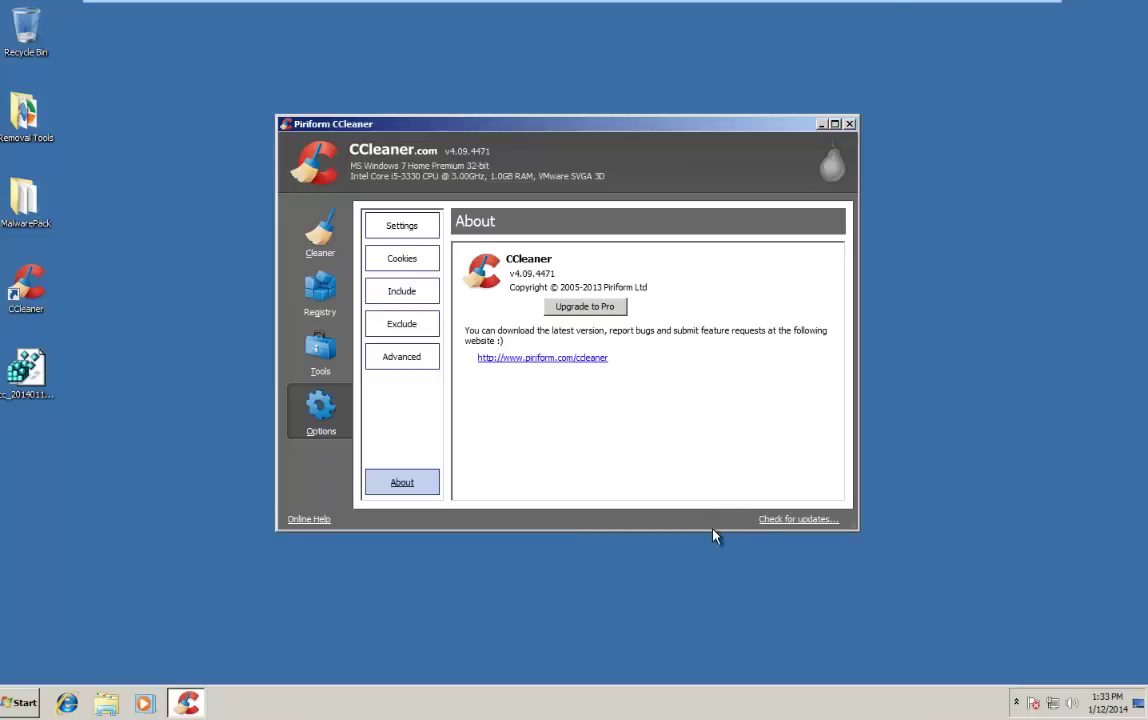
- Check for updates, maximize the Piriform page in Internet Explorer, and decline the upgrade with 'No thanks'
{"action": "left_click", "coordinate": [775, 519]}
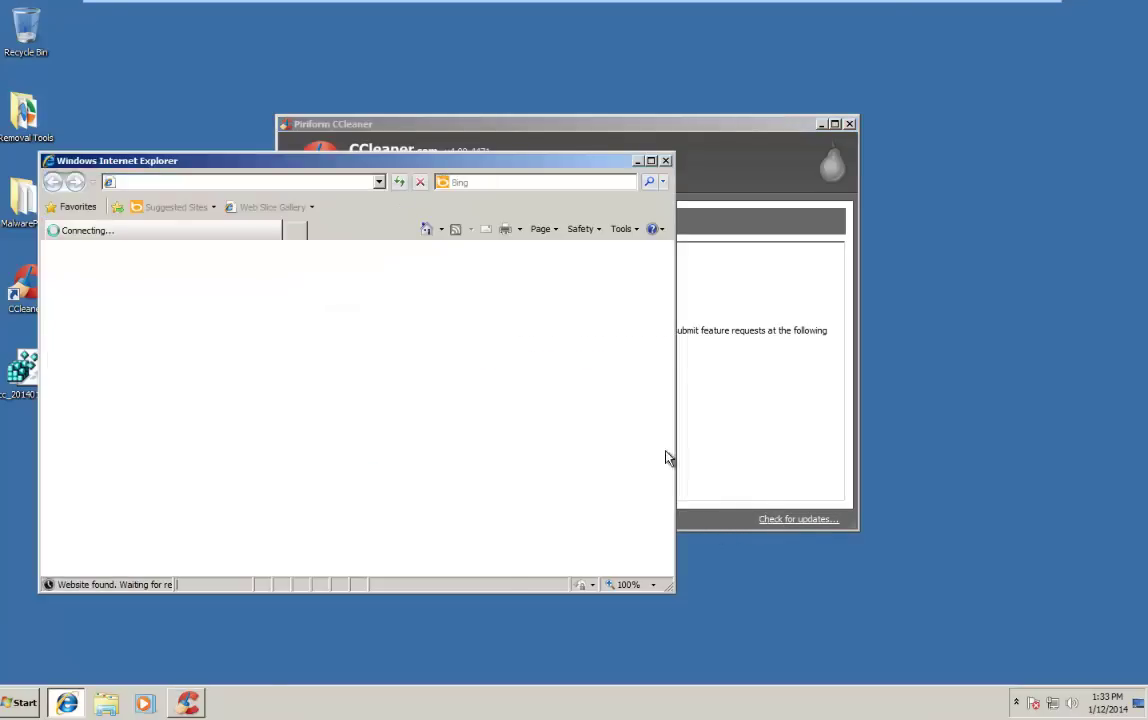
{"action": "left_click_drag", "start_coordinate": [557, 164], "coordinate": [540, 1]}
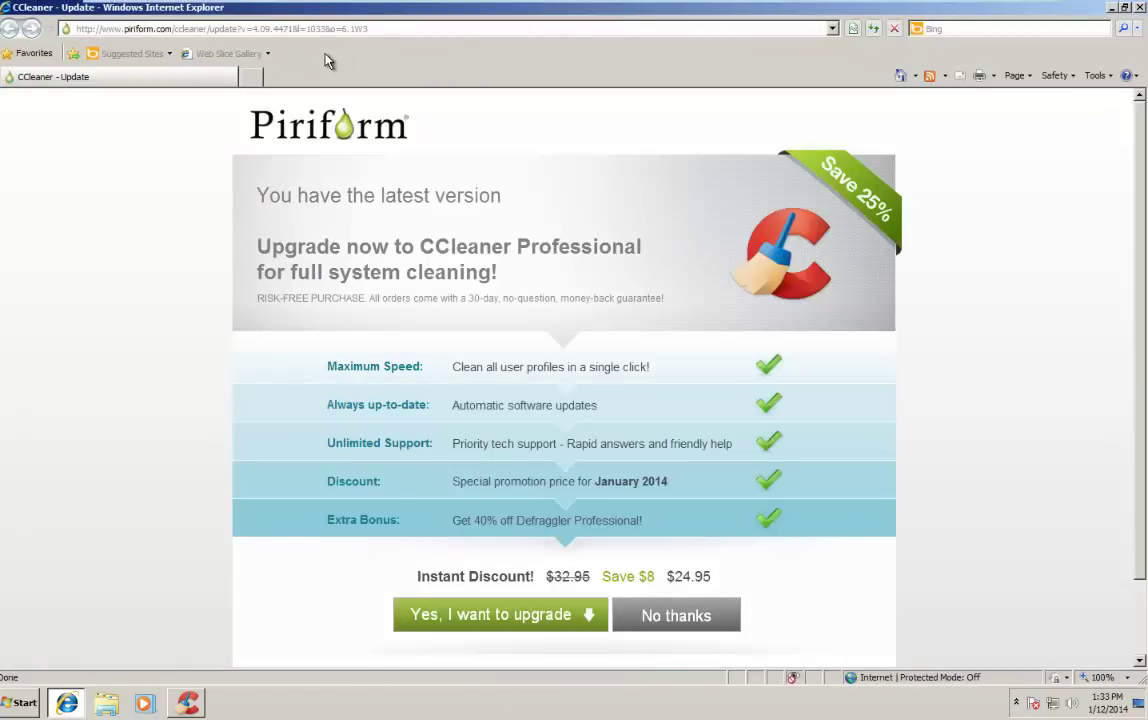
{"action": "scroll", "coordinate": [476, 424], "scroll_direction": "down", "scroll_amount": 2}
{"action": "scroll", "coordinate": [477, 410], "scroll_direction": "up", "scroll_amount": 2}
{"action": "scroll", "coordinate": [430, 192], "scroll_direction": "down", "scroll_amount": 2}
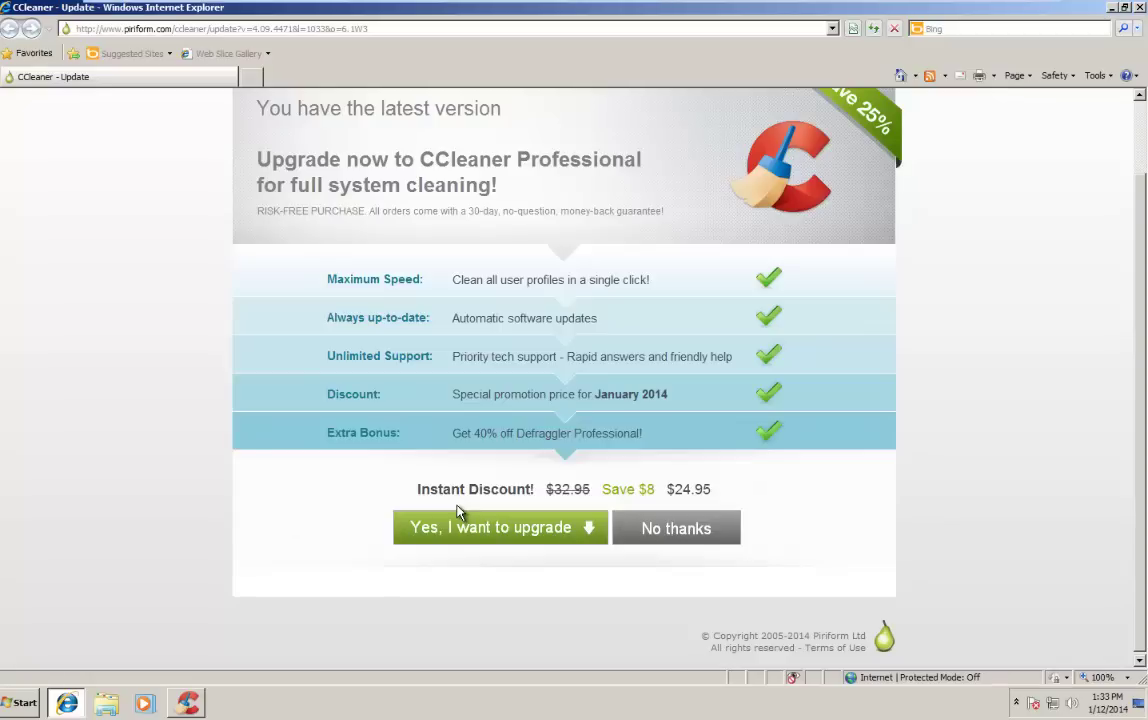
{"action": "left_click", "coordinate": [672, 535]}
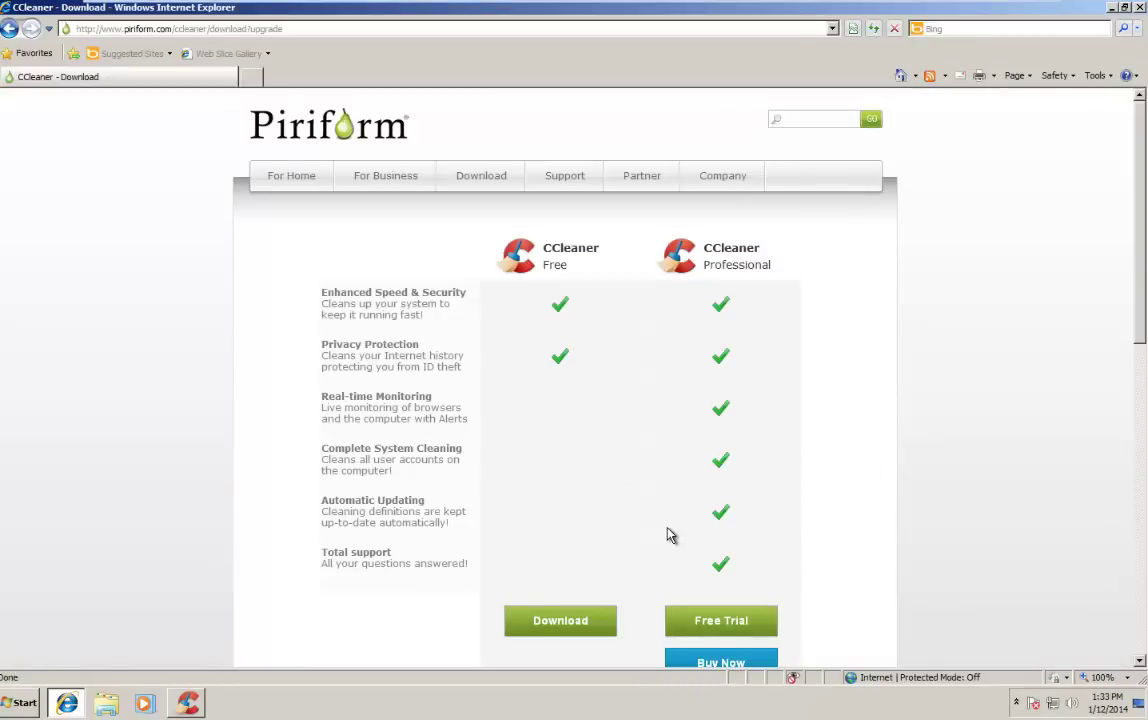
{"action": "scroll", "coordinate": [666, 530], "scroll_direction": "down", "scroll_amount": 2}
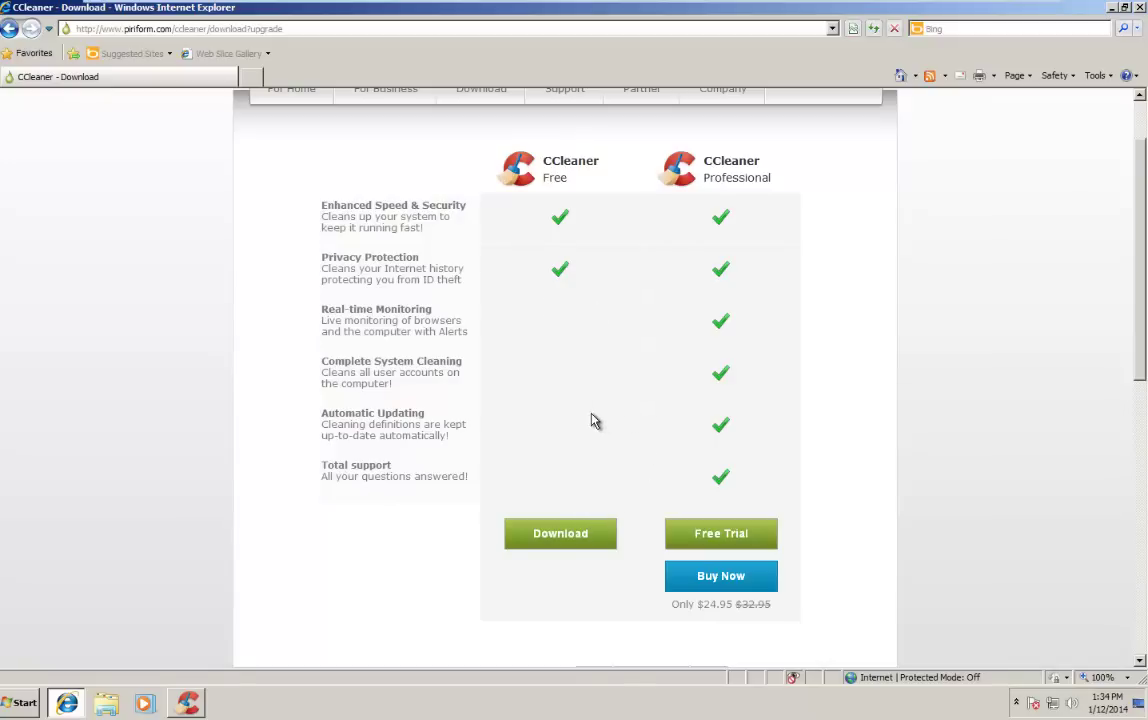
{"action": "scroll", "coordinate": [555, 443], "scroll_direction": "down", "scroll_amount": 2}
- Download the Free edition and open the blocked-download Information Bar menu
{"action": "left_click", "coordinate": [548, 444]}
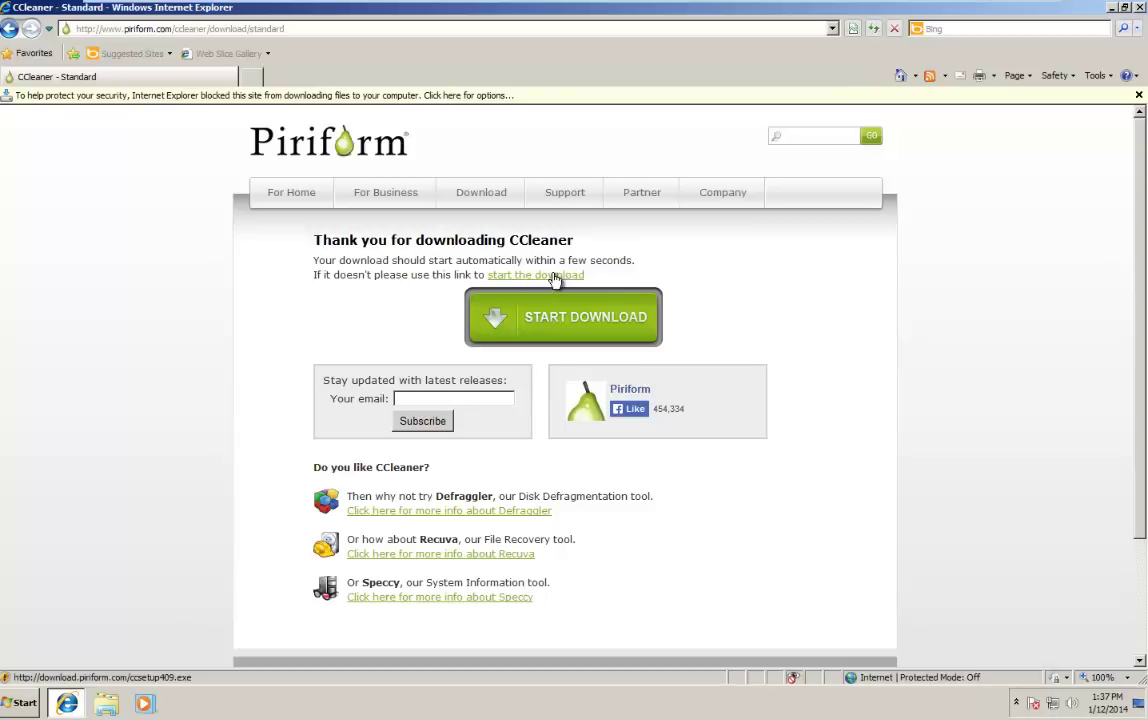
{"action": "left_click", "coordinate": [54, 98]}
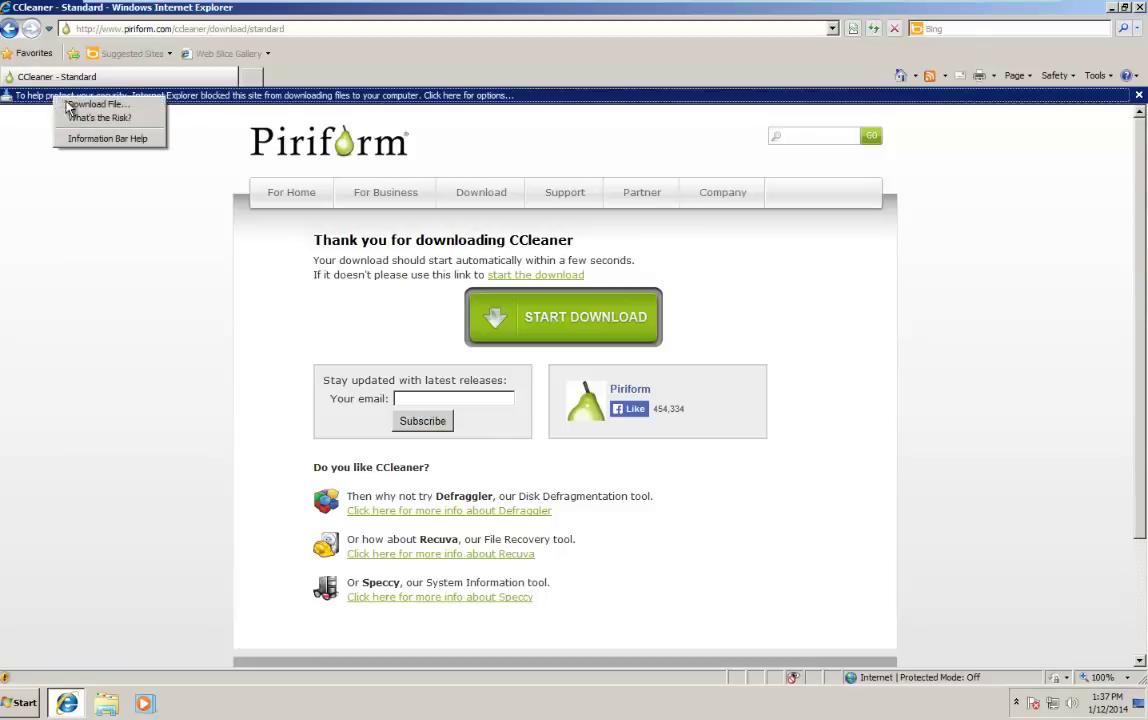
- Allow the blocked ccsetup409.exe download, close the browser, and run the installer past the security warning
{"action": "left_click", "coordinate": [70, 105]}
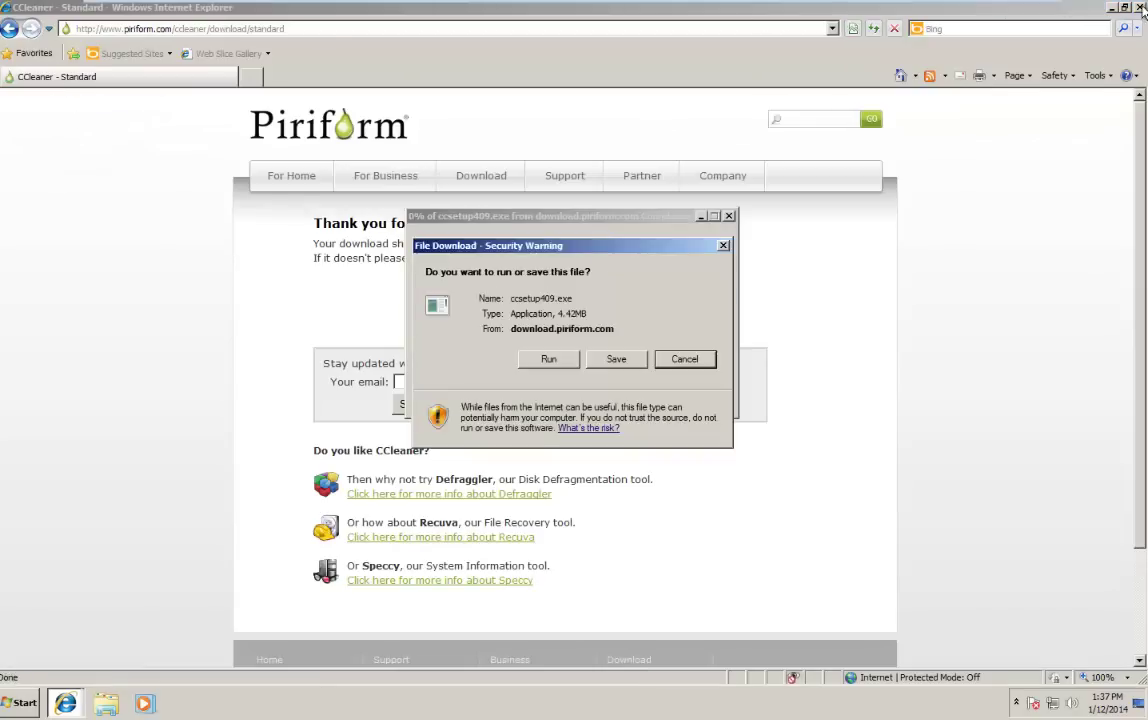
{"action": "left_click", "coordinate": [1139, 7]}
{"action": "left_click_drag", "start_coordinate": [523, 251], "coordinate": [476, 226]}
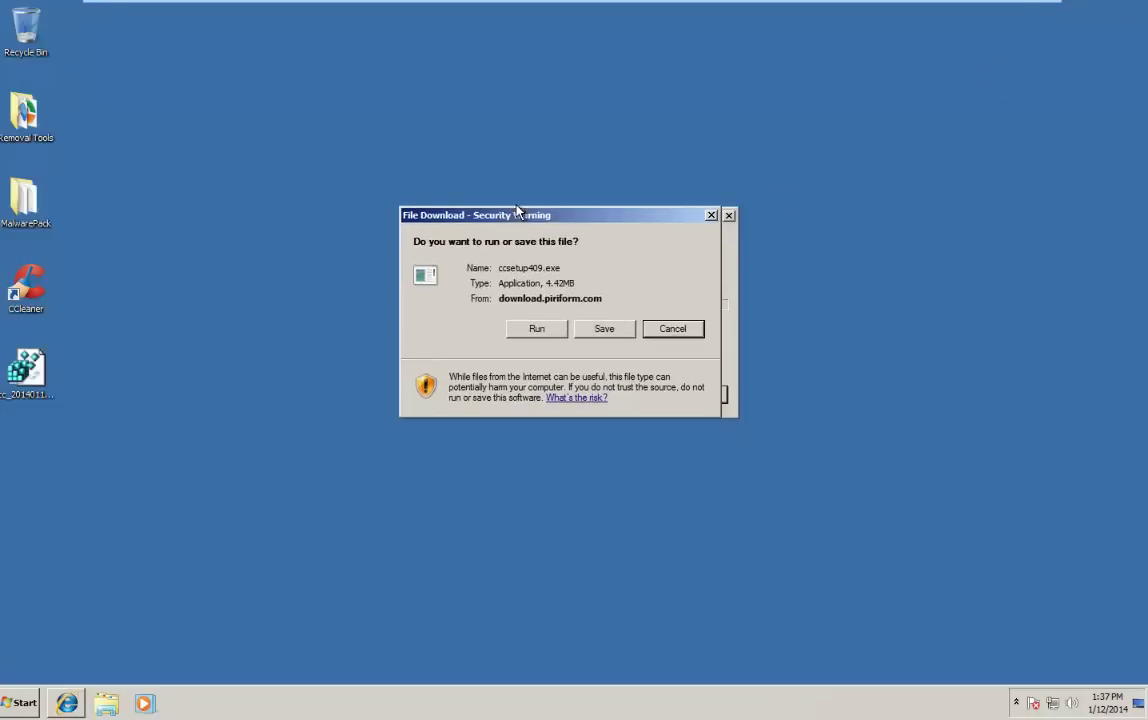
{"action": "left_click", "coordinate": [524, 330]}
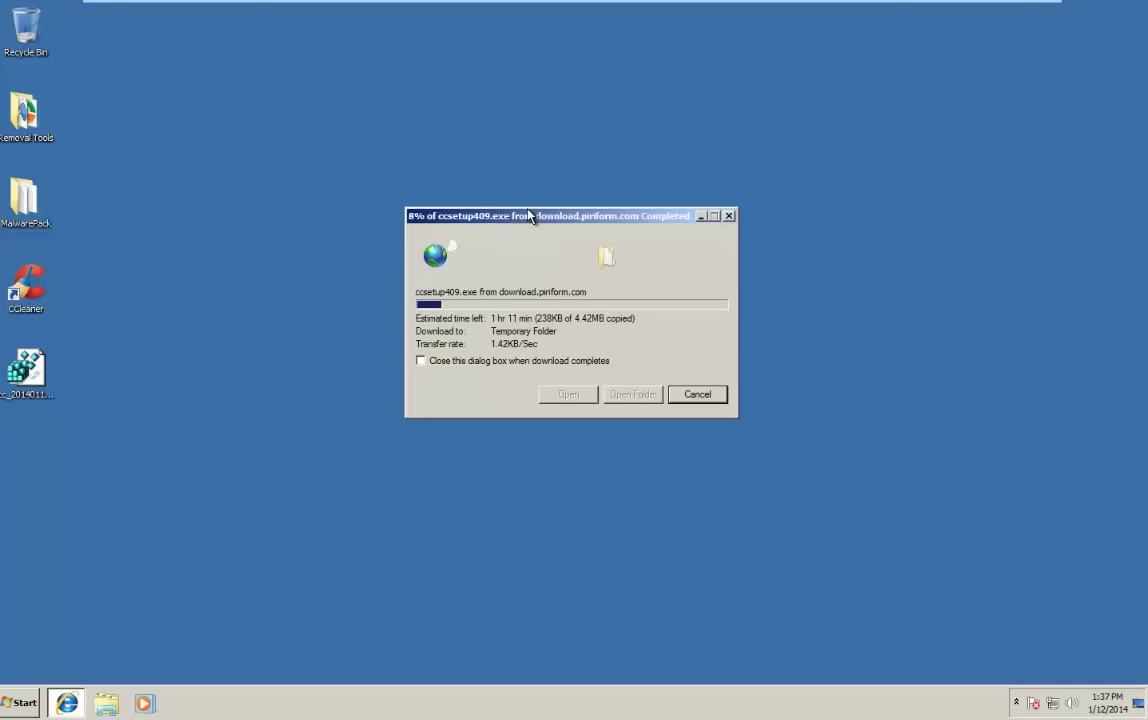
{"action": "left_click_drag", "start_coordinate": [474, 213], "coordinate": [389, 195]}
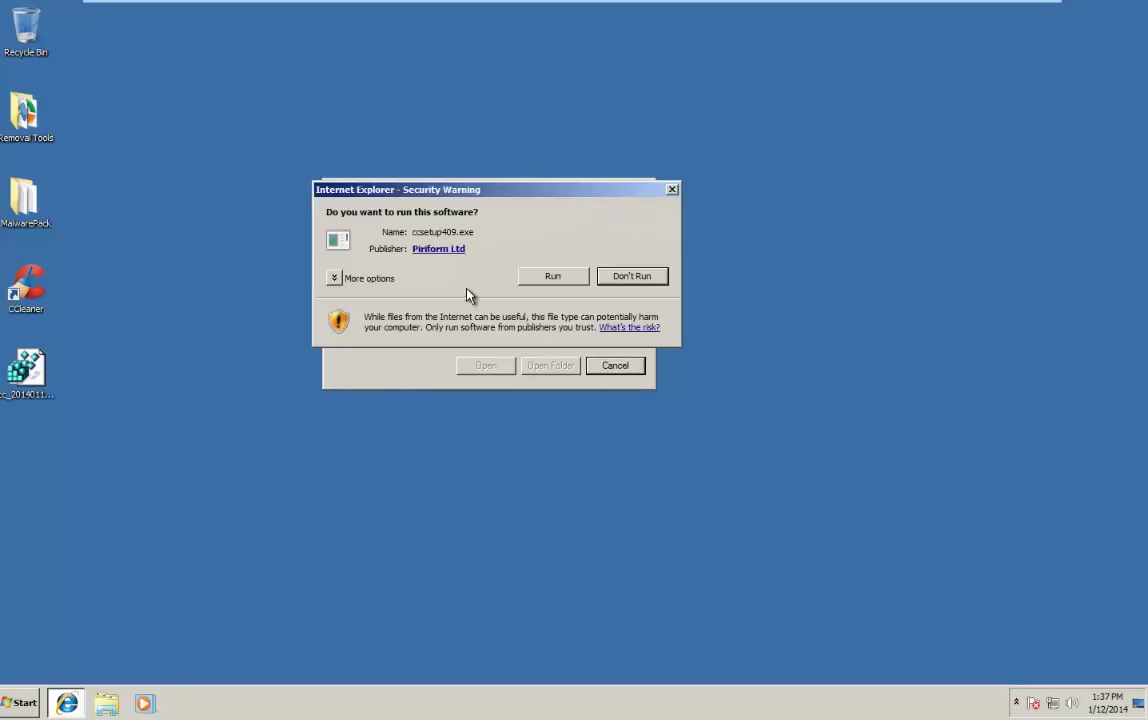
{"action": "left_click", "coordinate": [576, 277]}
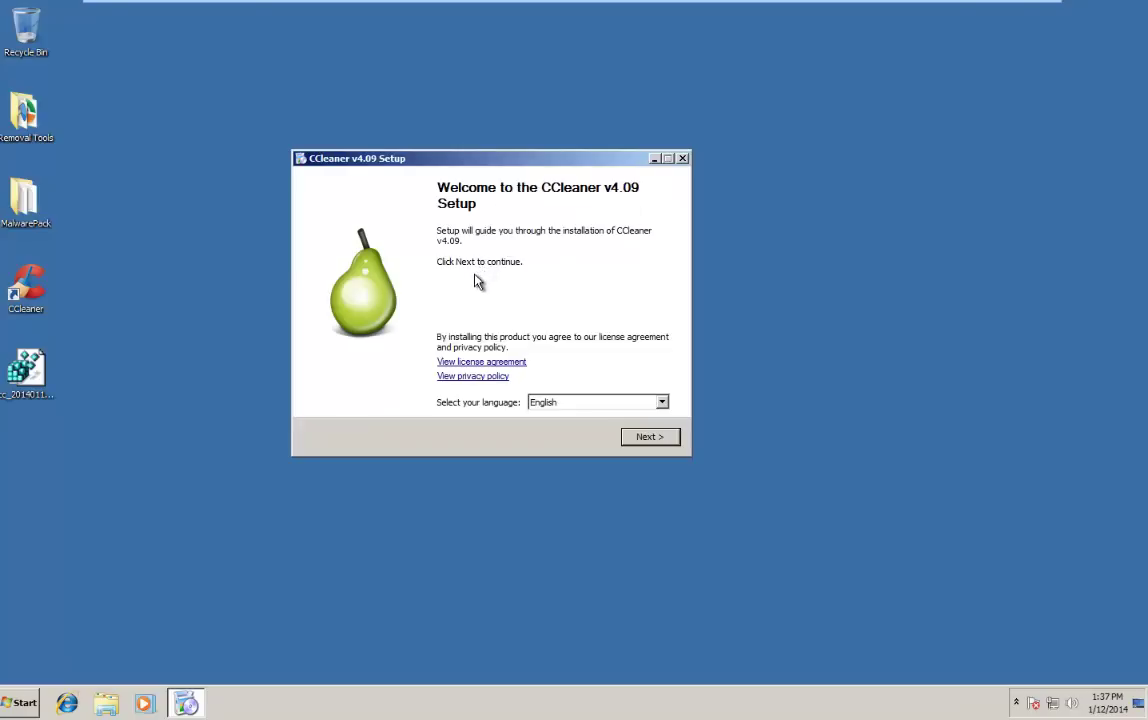
- Keep English as the setup language and continue to the Install Options page
{"action": "left_click", "coordinate": [563, 405]}
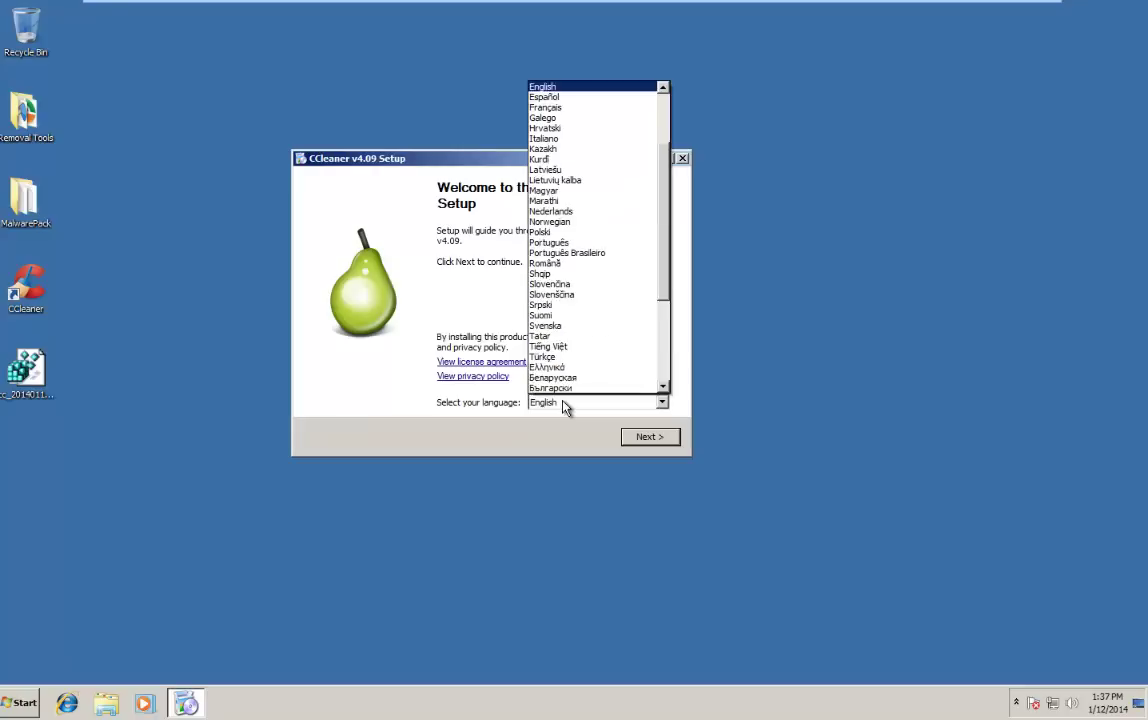
{"action": "left_click", "coordinate": [477, 307]}
{"action": "left_click", "coordinate": [635, 440]}
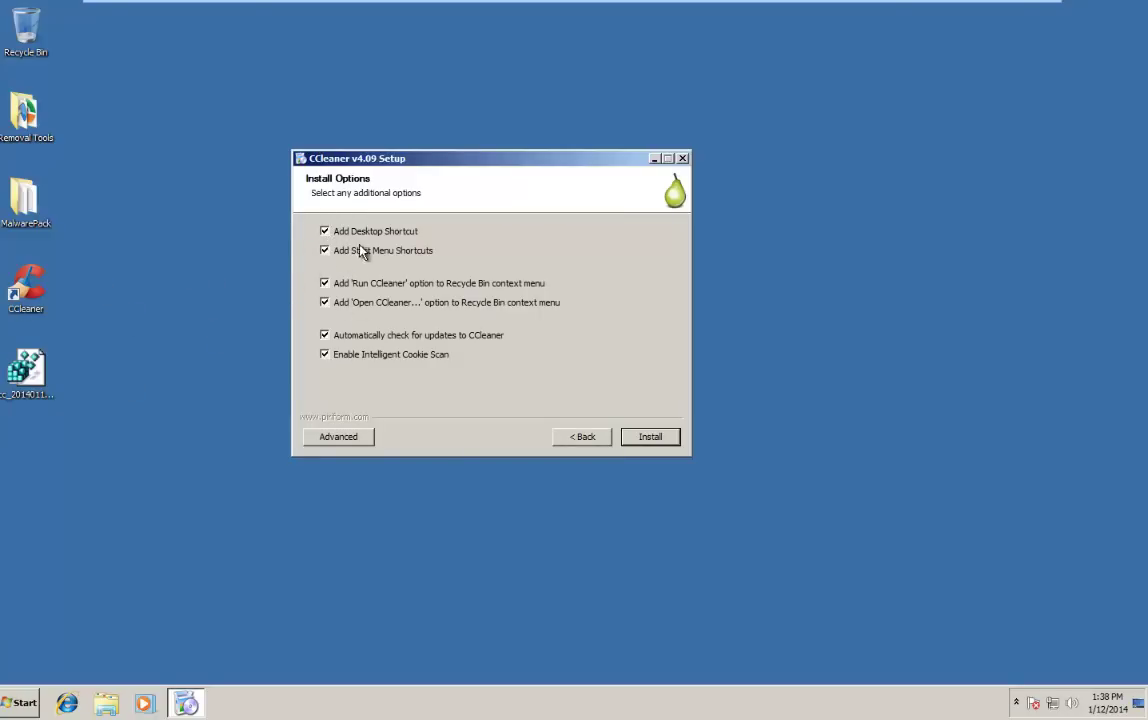
{"action": "left_click", "coordinate": [14, 702]}
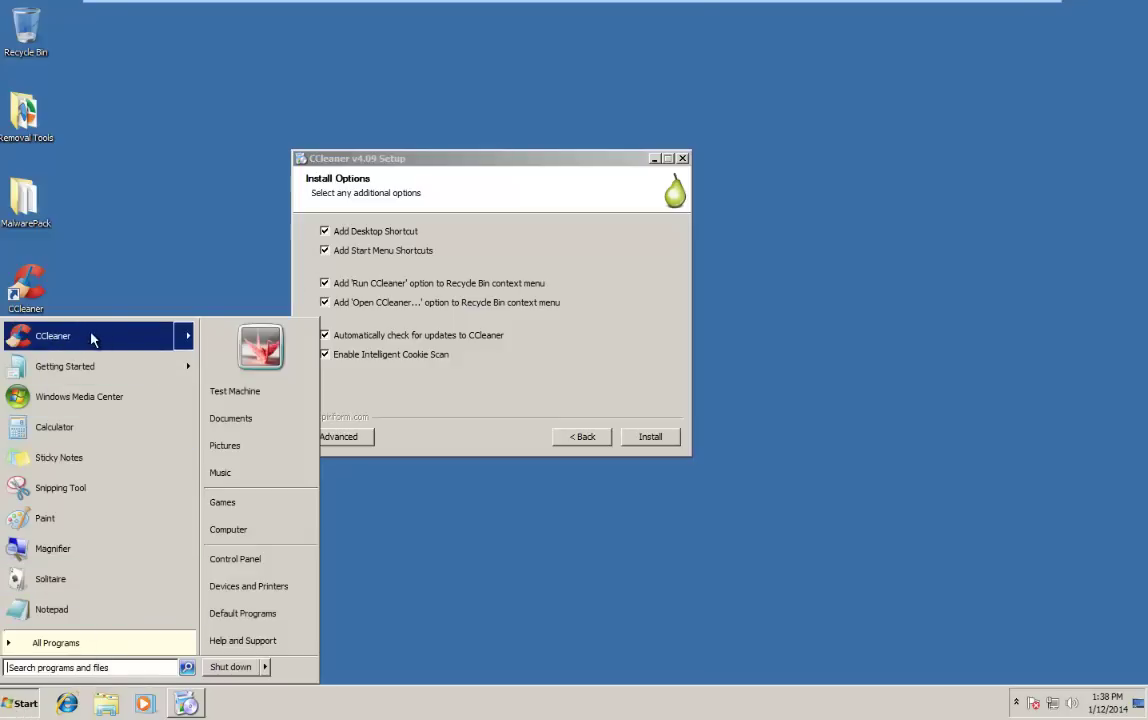
{"action": "left_click", "coordinate": [421, 302]}
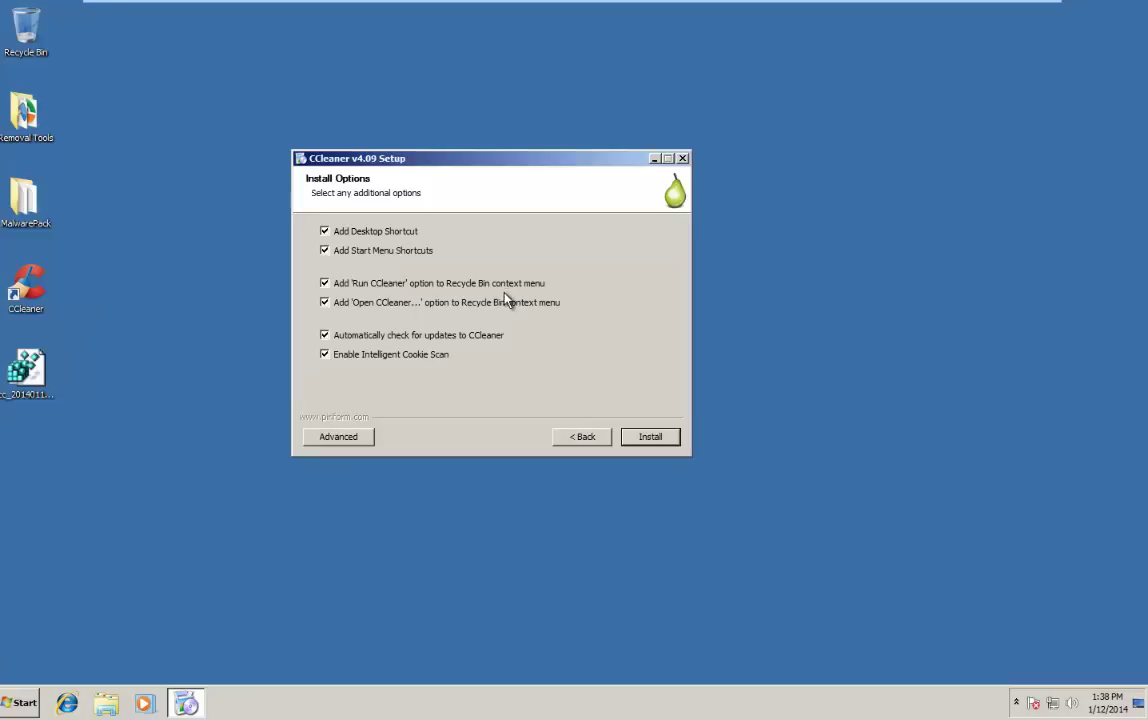
{"action": "right_click", "coordinate": [20, 30]}
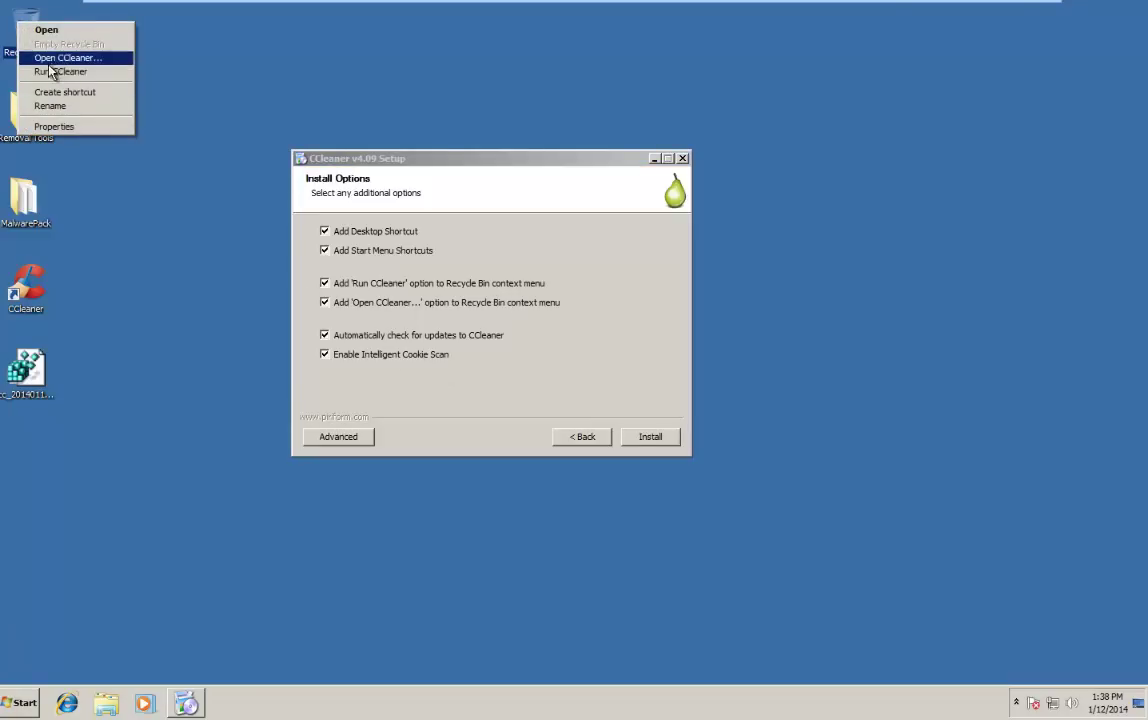
{"action": "left_click", "coordinate": [448, 386]}
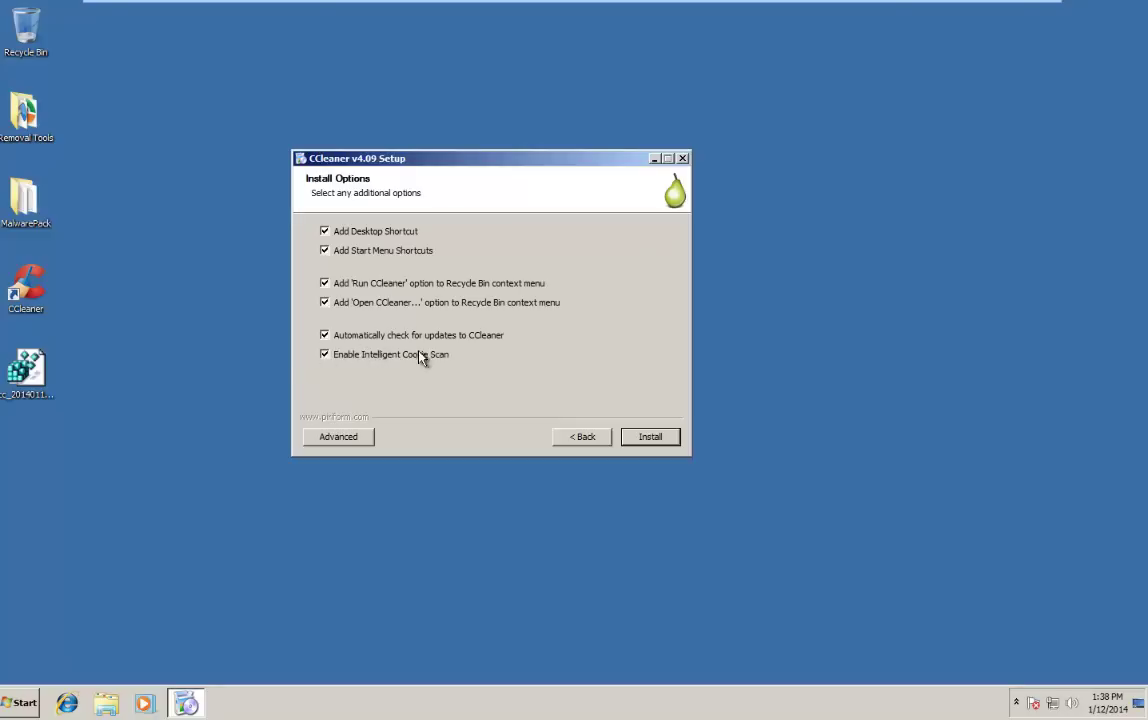
- Install CCleaner v4.09 and toggle the View Release notes option on the completion page
{"action": "left_click", "coordinate": [647, 438]}
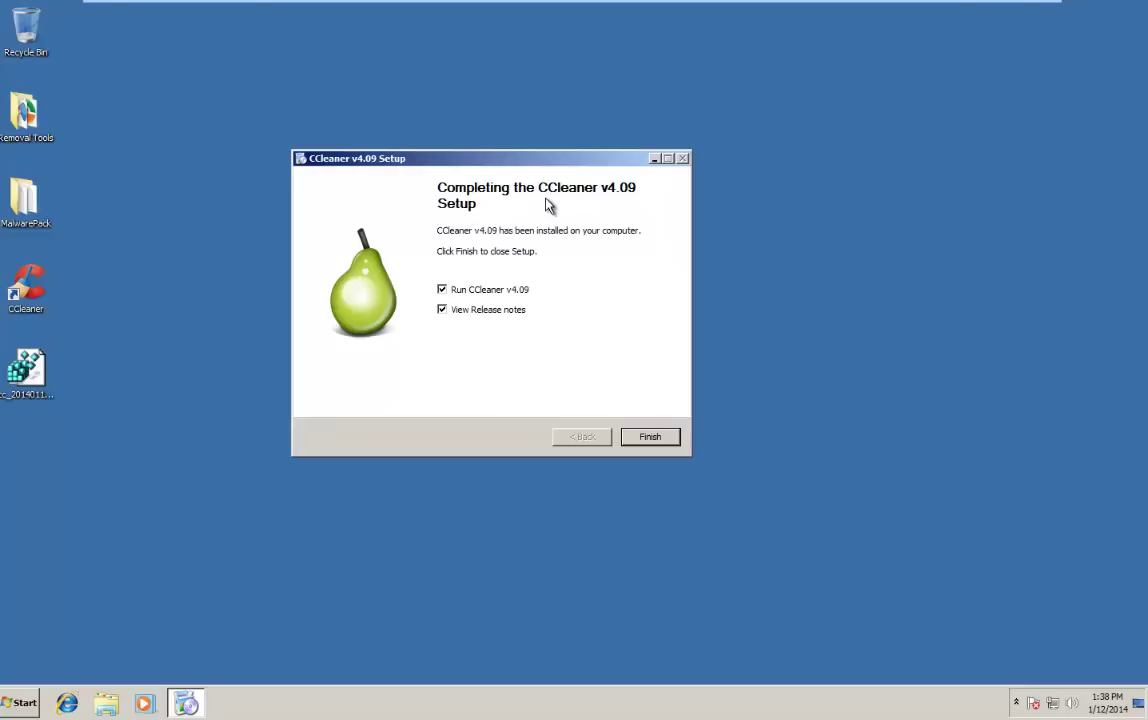
{"action": "left_click", "coordinate": [442, 309]}
- Finish setup and skim the v4.09.4471 release notes, highlighting a few lines
{"action": "left_click", "coordinate": [647, 440]}
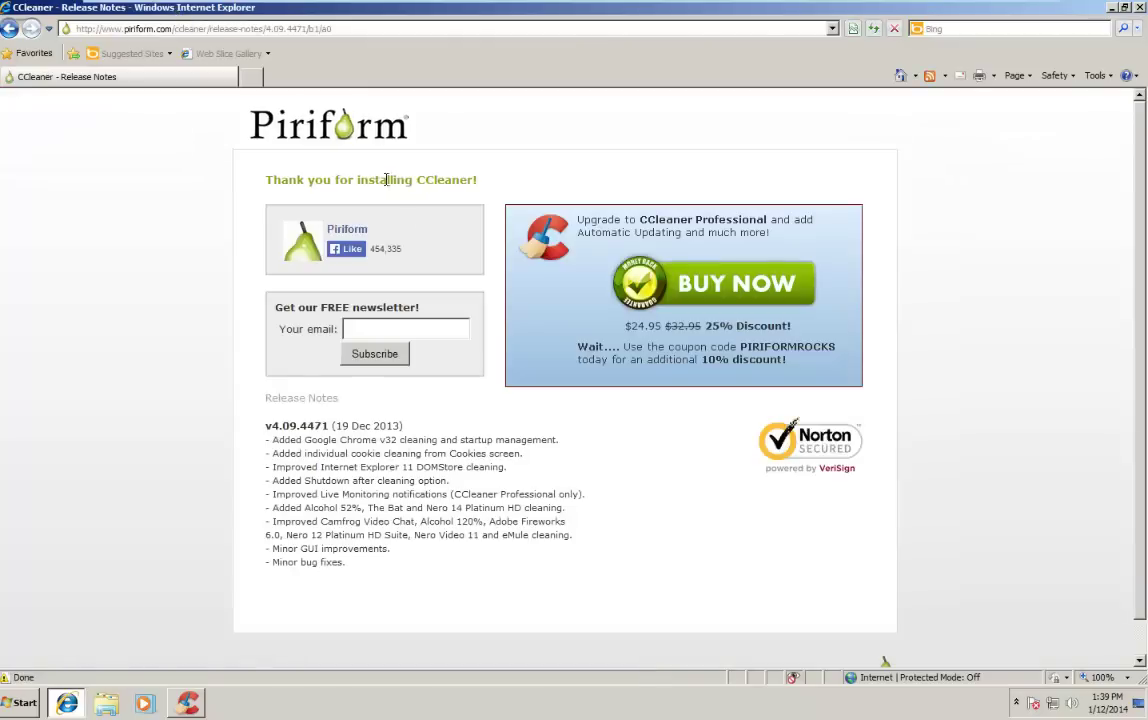
{"action": "scroll", "coordinate": [358, 325], "scroll_direction": "down", "scroll_amount": 1}
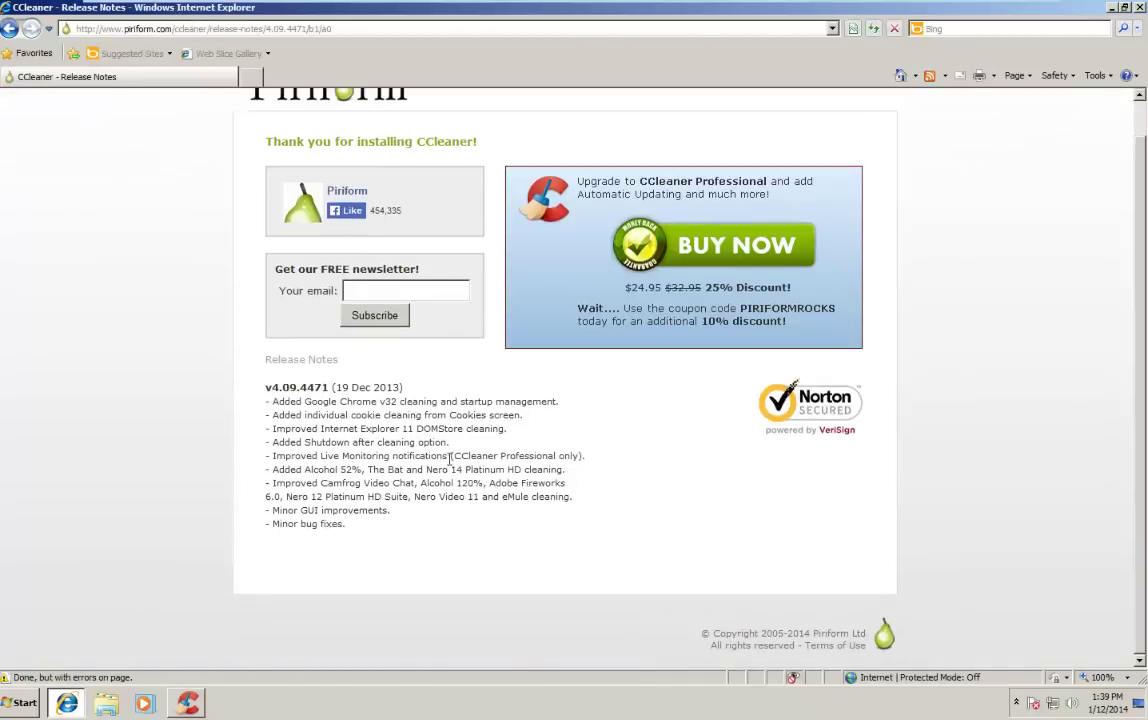
{"action": "left_click_drag", "start_coordinate": [470, 510], "coordinate": [307, 476]}
{"action": "left_click", "coordinate": [345, 291]}
- Close Internet Explorer, nudge CCleaner left, and scroll the Cleaner list past Recently Typed URLs
{"action": "left_click", "coordinate": [1141, 8]}
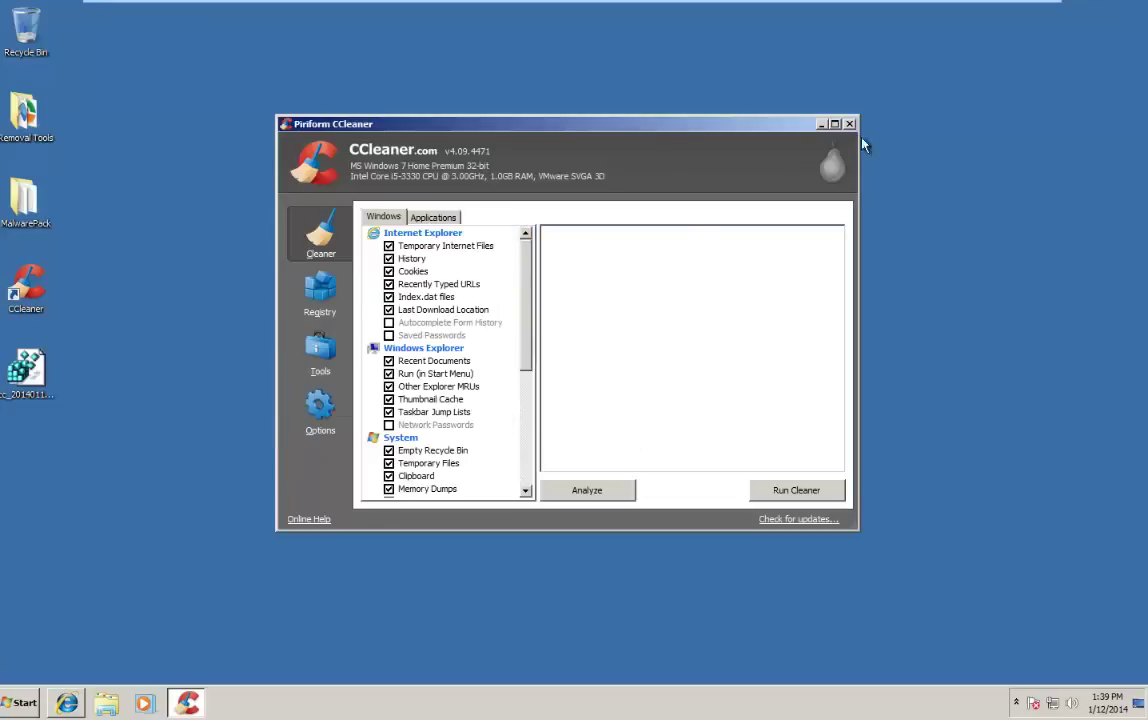
{"action": "left_click_drag", "start_coordinate": [377, 117], "coordinate": [344, 111]}
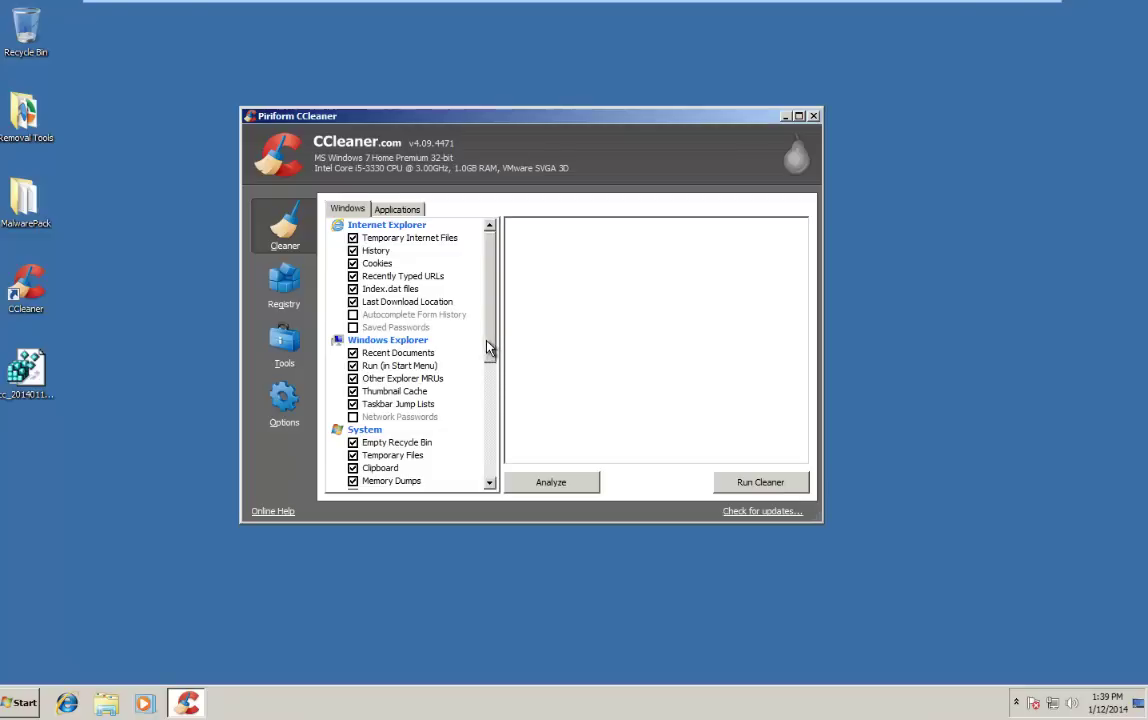
{"action": "left_click_drag", "start_coordinate": [489, 352], "coordinate": [488, 305]}
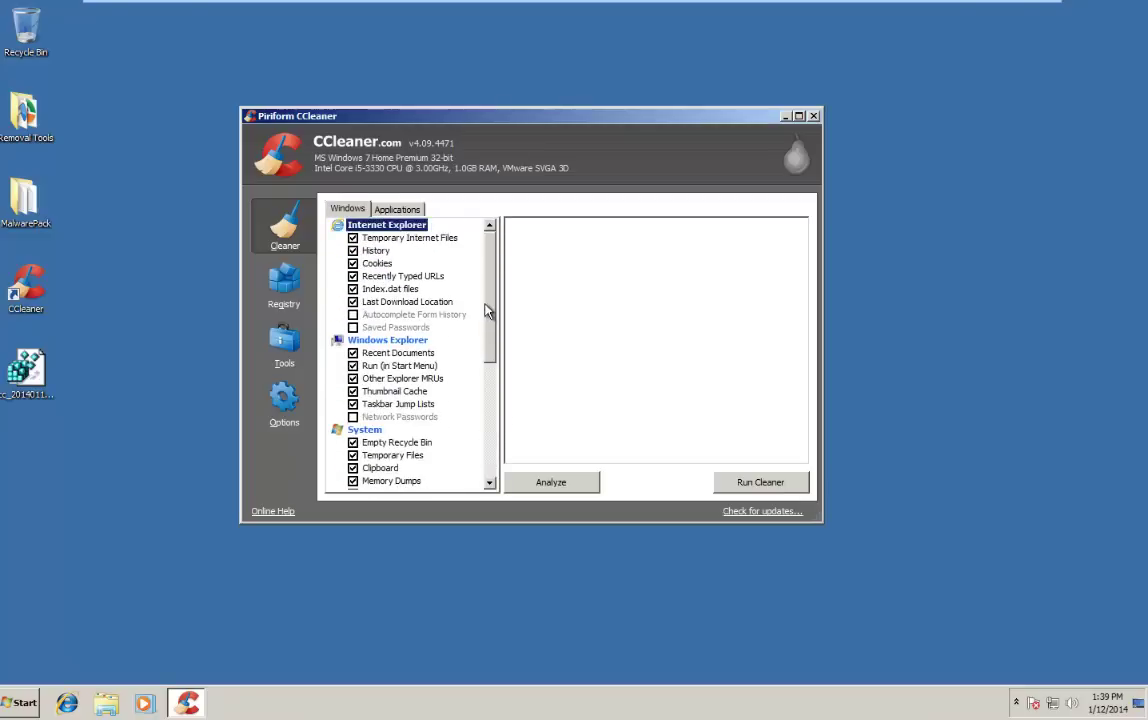
{"action": "left_click", "coordinate": [412, 274]}
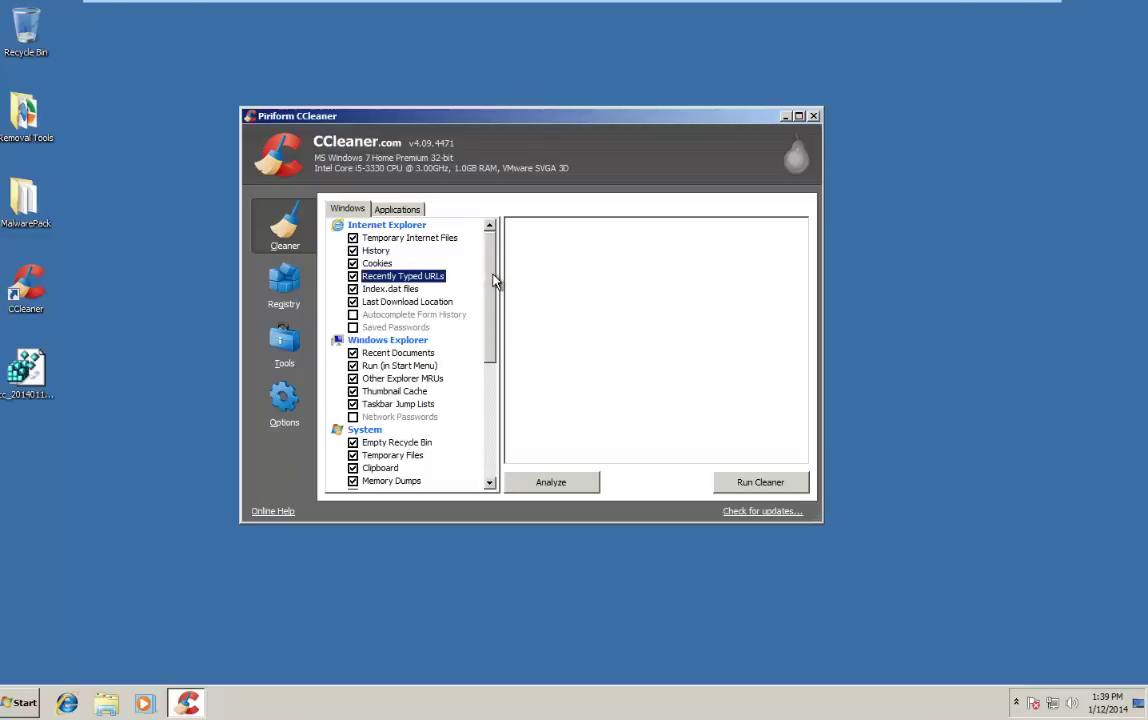
{"action": "left_click_drag", "start_coordinate": [491, 268], "coordinate": [471, 228]}
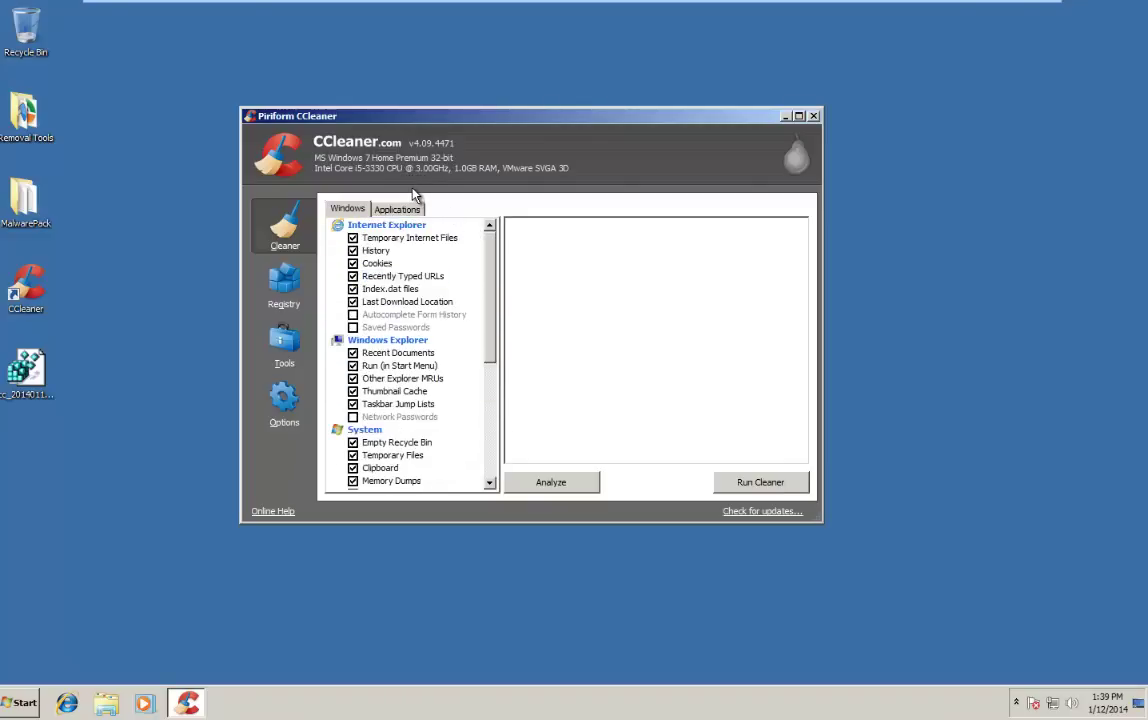